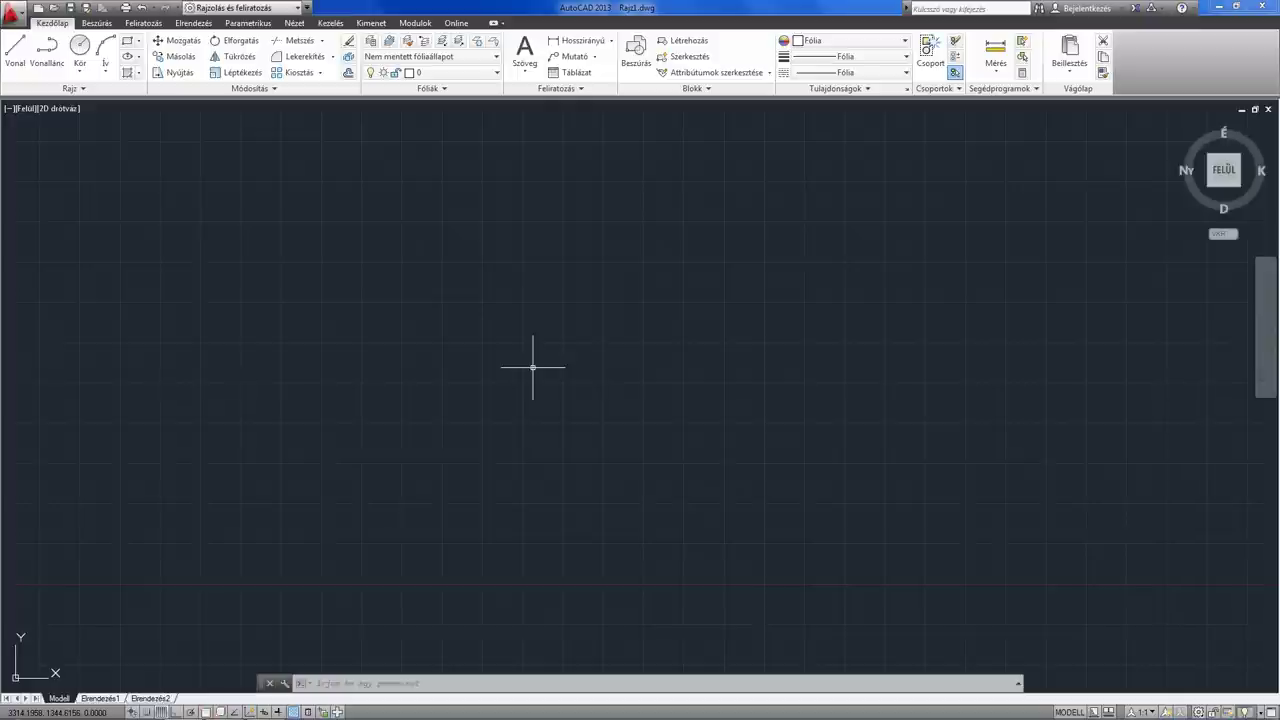
Draw one diagonal line from the lower left up toward the upper middle of the drawing.
left_click(18, 62)
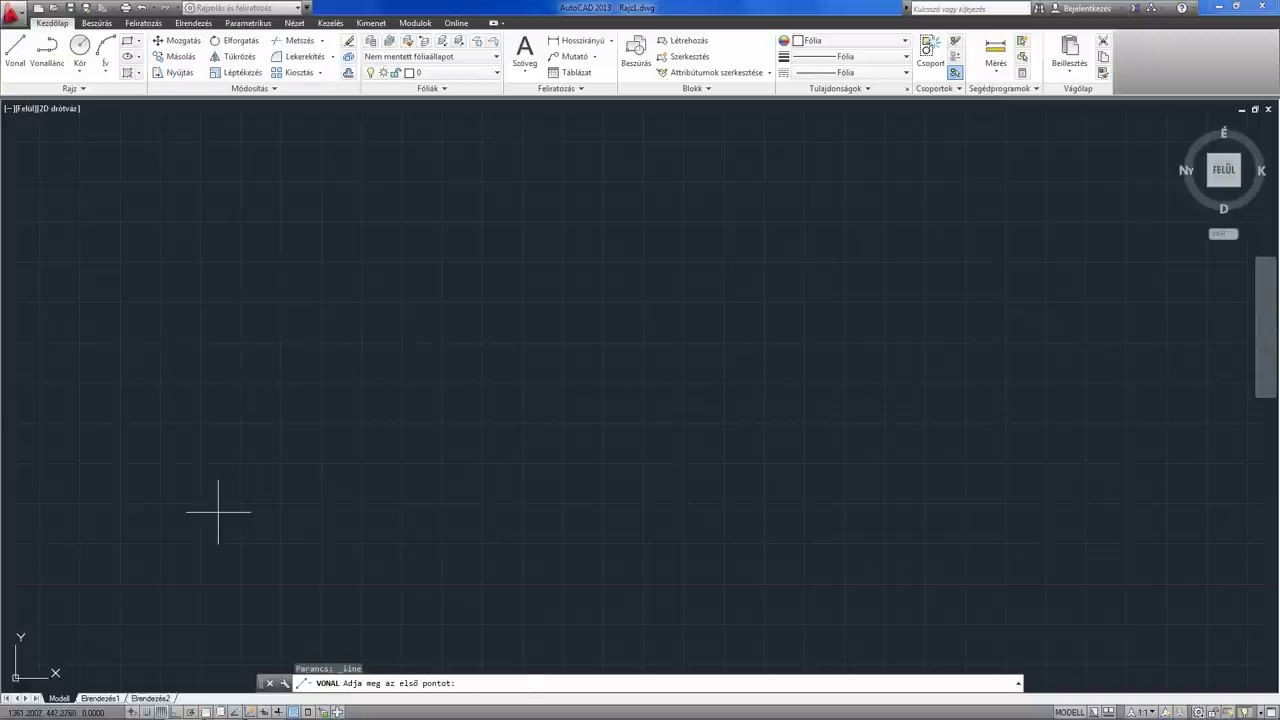
left_click(218, 511)
left_click(540, 231)
key("Return")
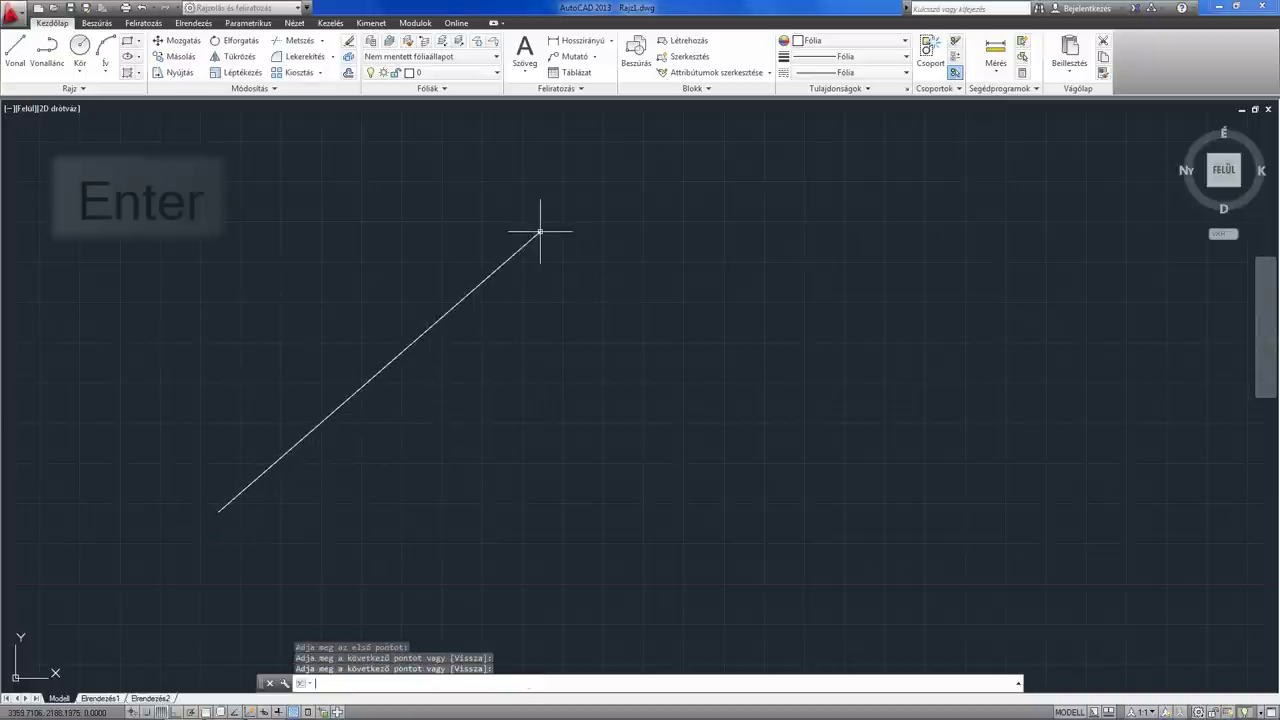
middle_click_drag(618, 367, 607, 332)
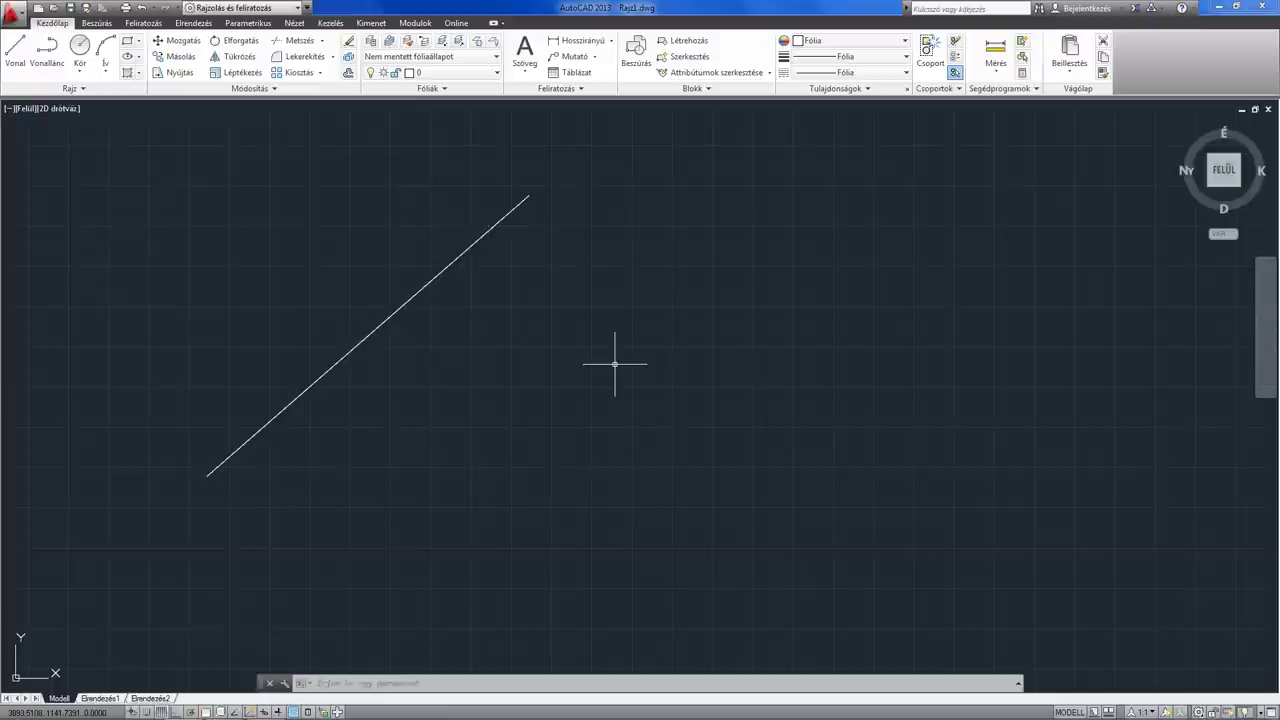
Draw a second line from the lower right up to the first line's top, forming a peak.
left_click(15, 55)
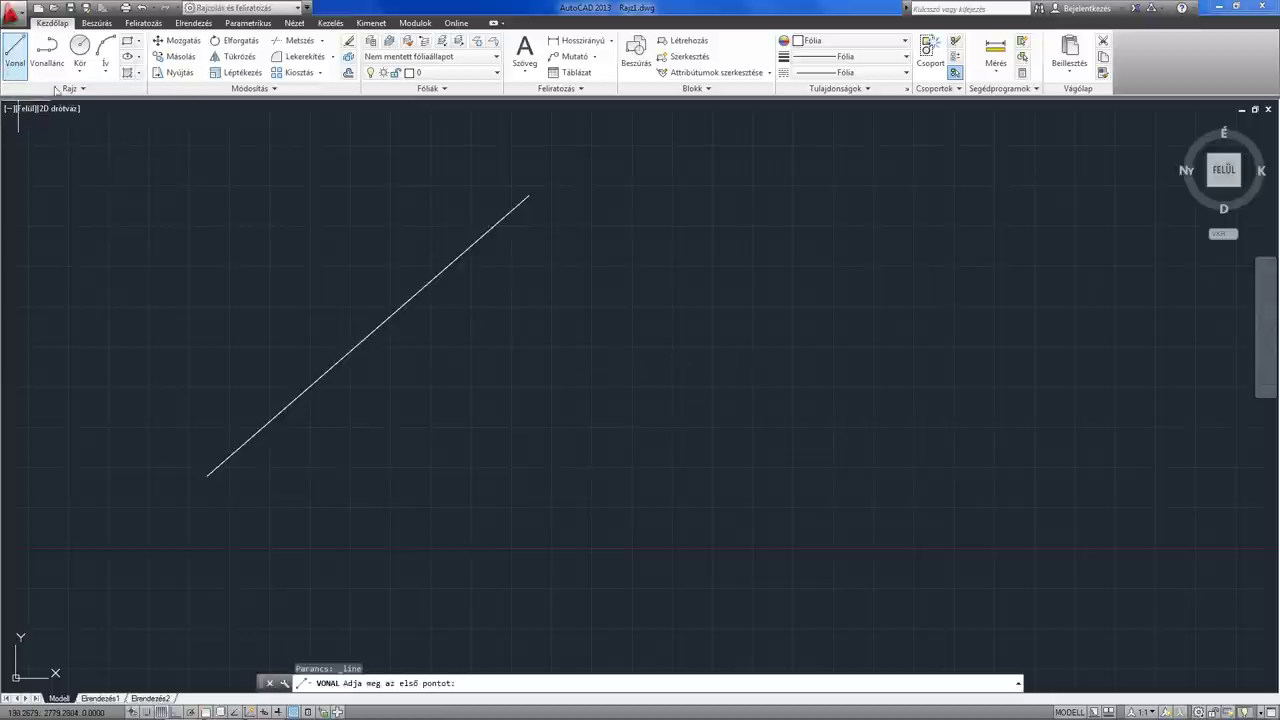
left_click(843, 456)
scroll(556, 190, "up", 3)
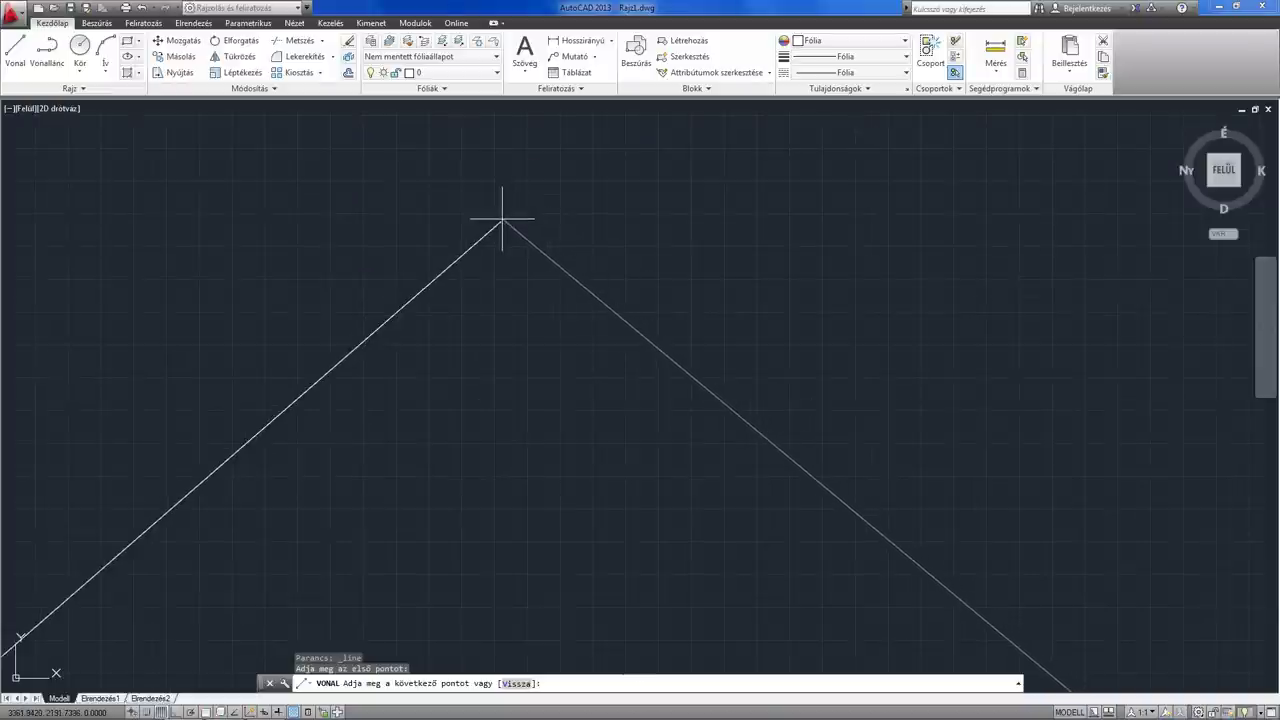
left_click(501, 222)
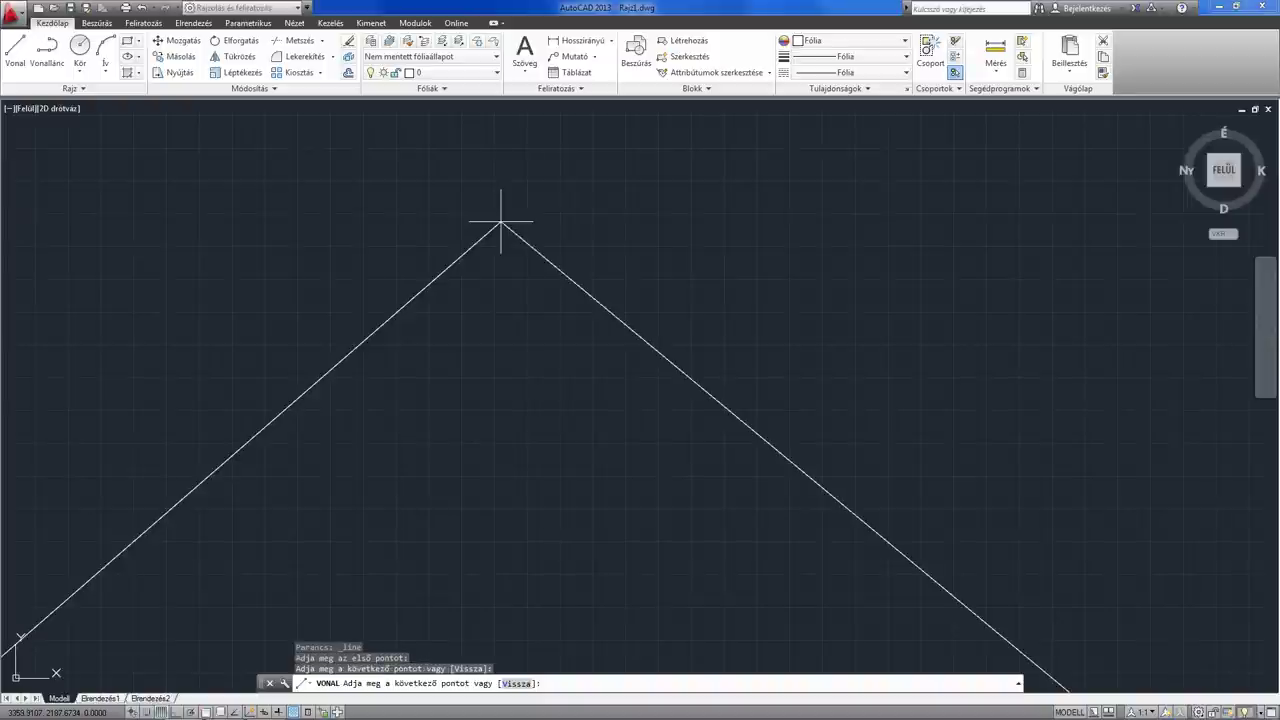
key("Return")
scroll(505, 304, "down", 1)
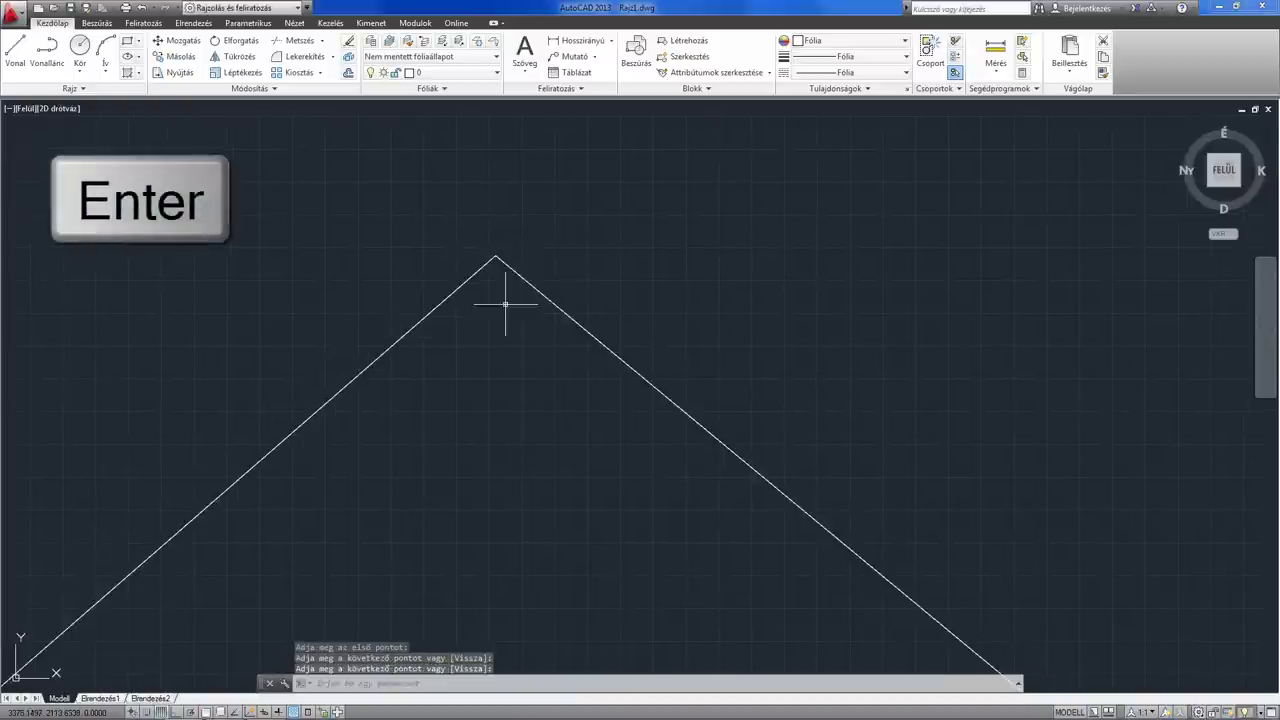
scroll(497, 263, "up", 1)
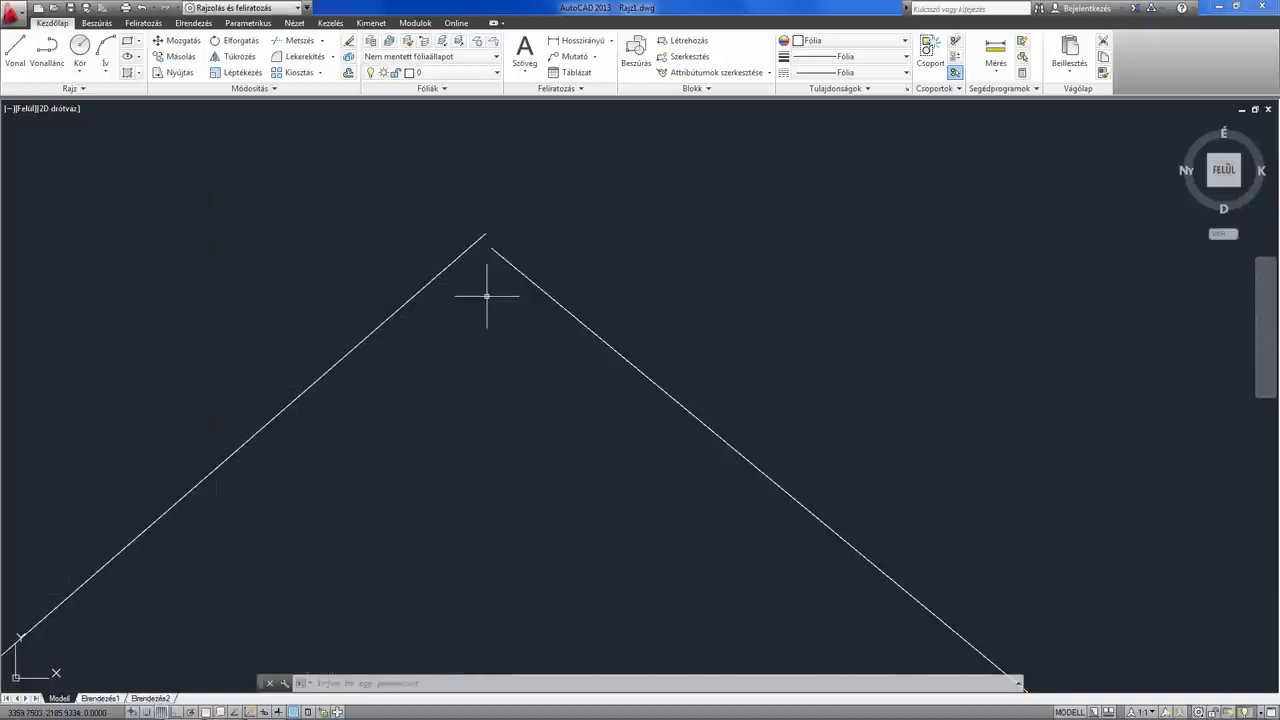
Grip-stretch the right line's top endpoint onto the apex, then clear the selection.
left_click(506, 261)
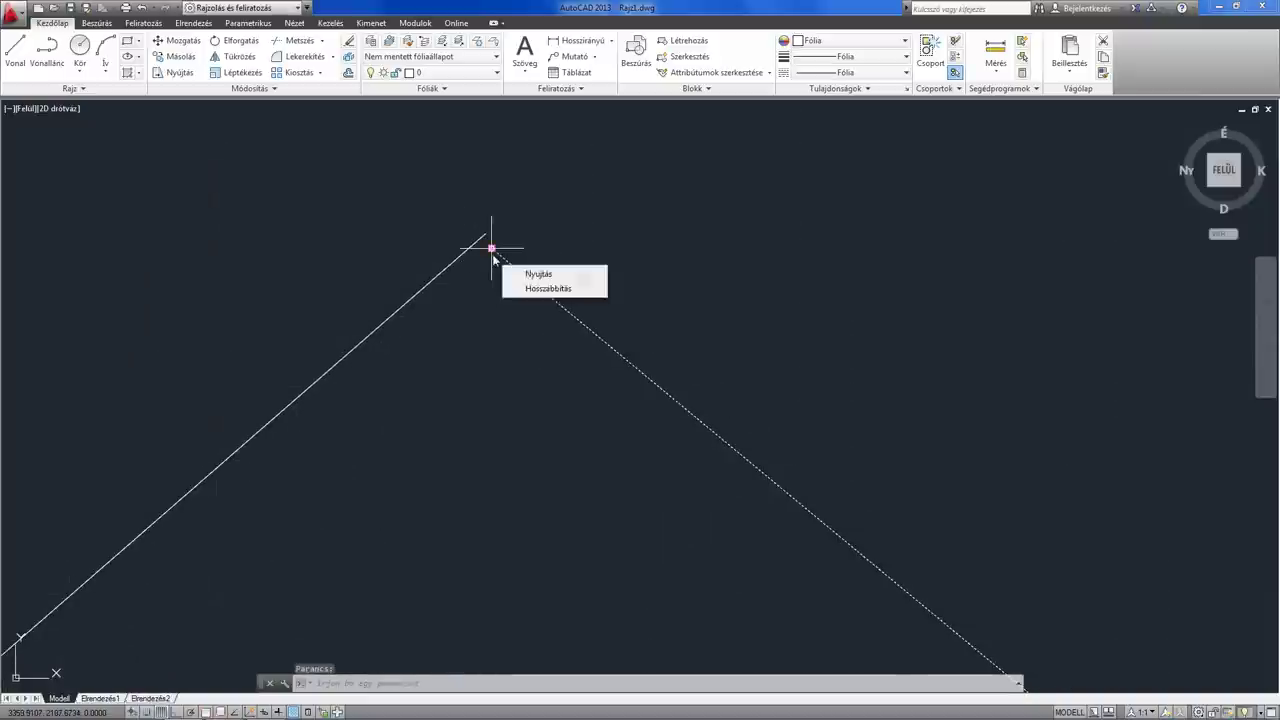
left_click(493, 252)
left_click(491, 248)
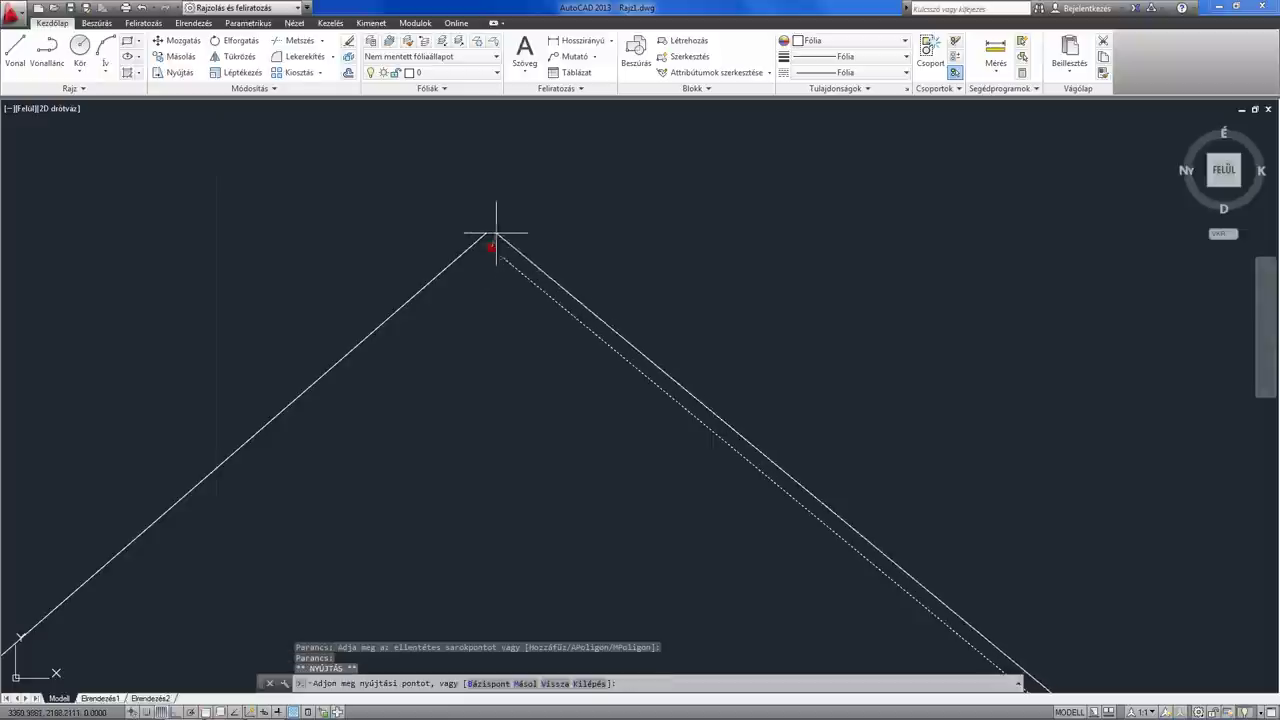
middle_click_drag(441, 225, 535, 262)
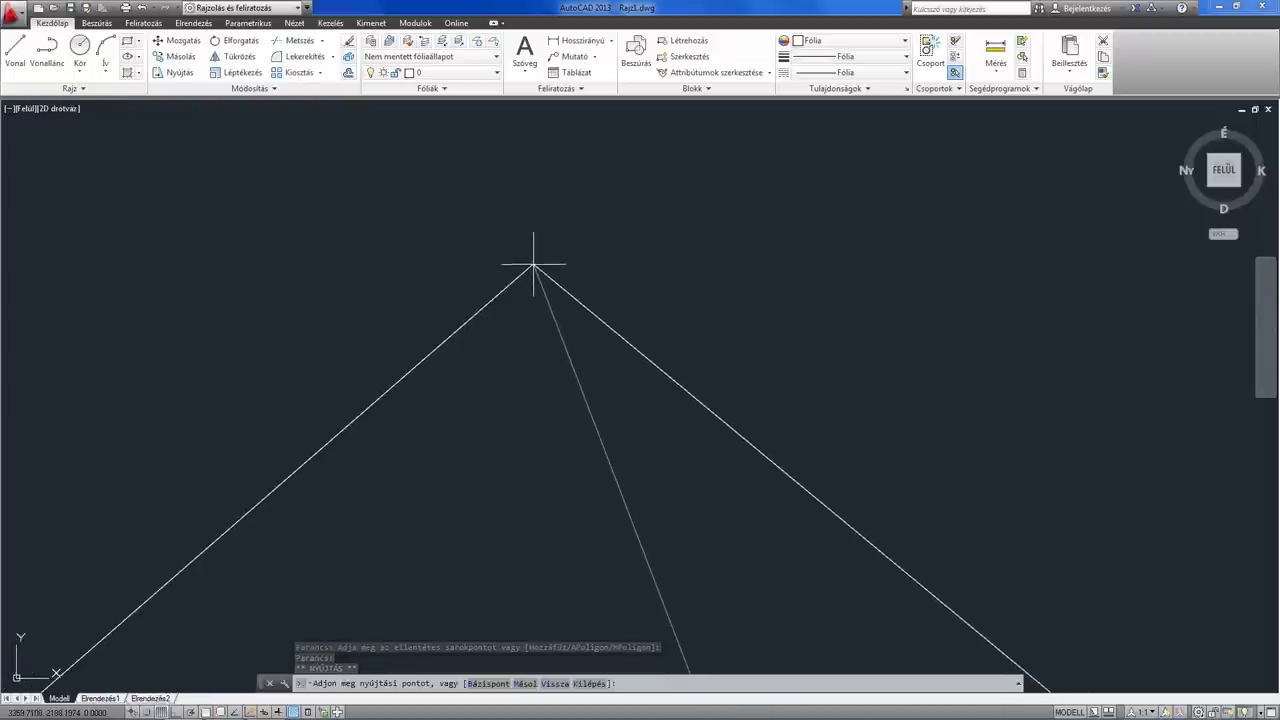
left_click(535, 263)
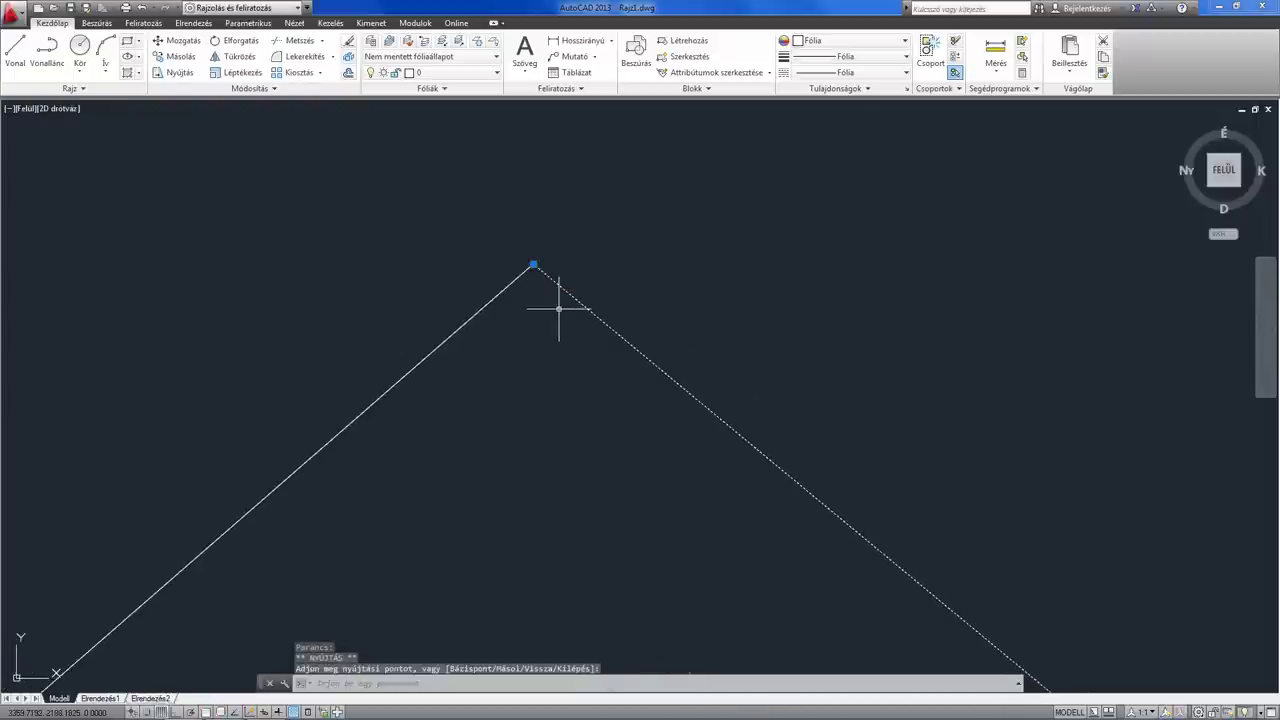
key("Escape")
middle_click_drag(543, 277, 525, 307)
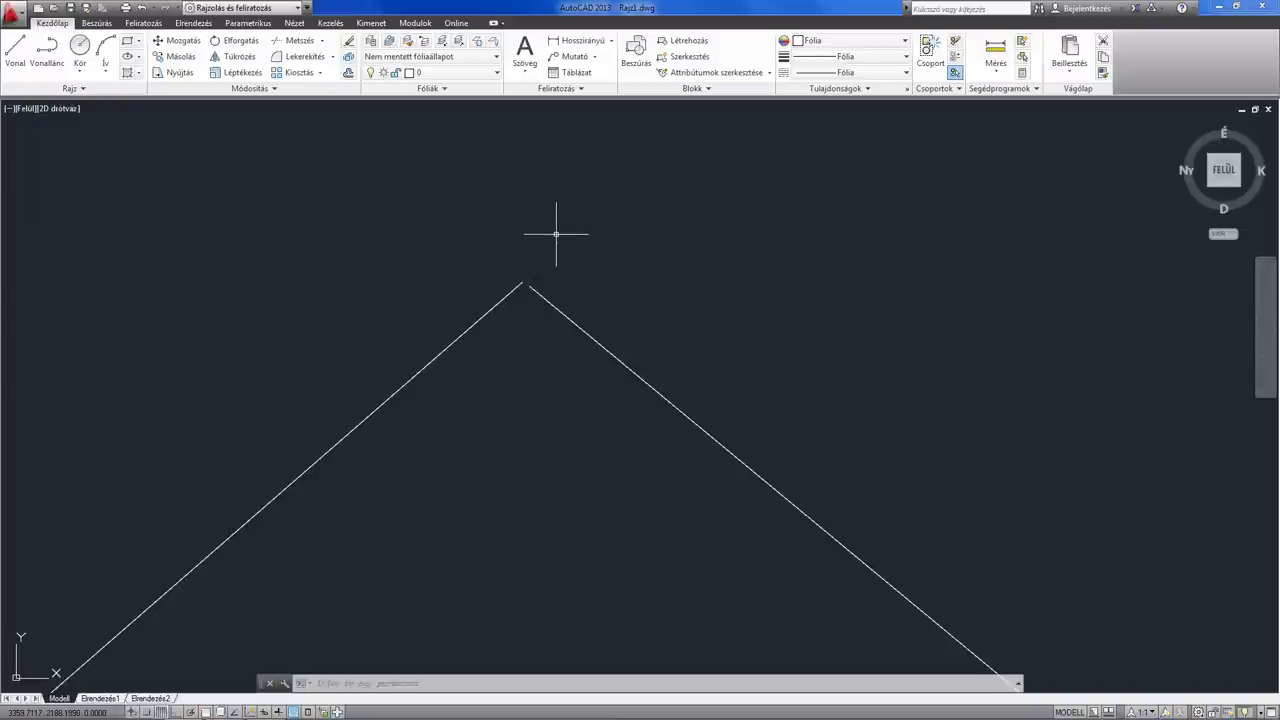
Window-select both diagonal lines and delete them, leaving only the grid visible.
scroll(551, 220, "up", 1)
scroll(567, 212, "up", 1)
scroll(567, 212, "up", 1)
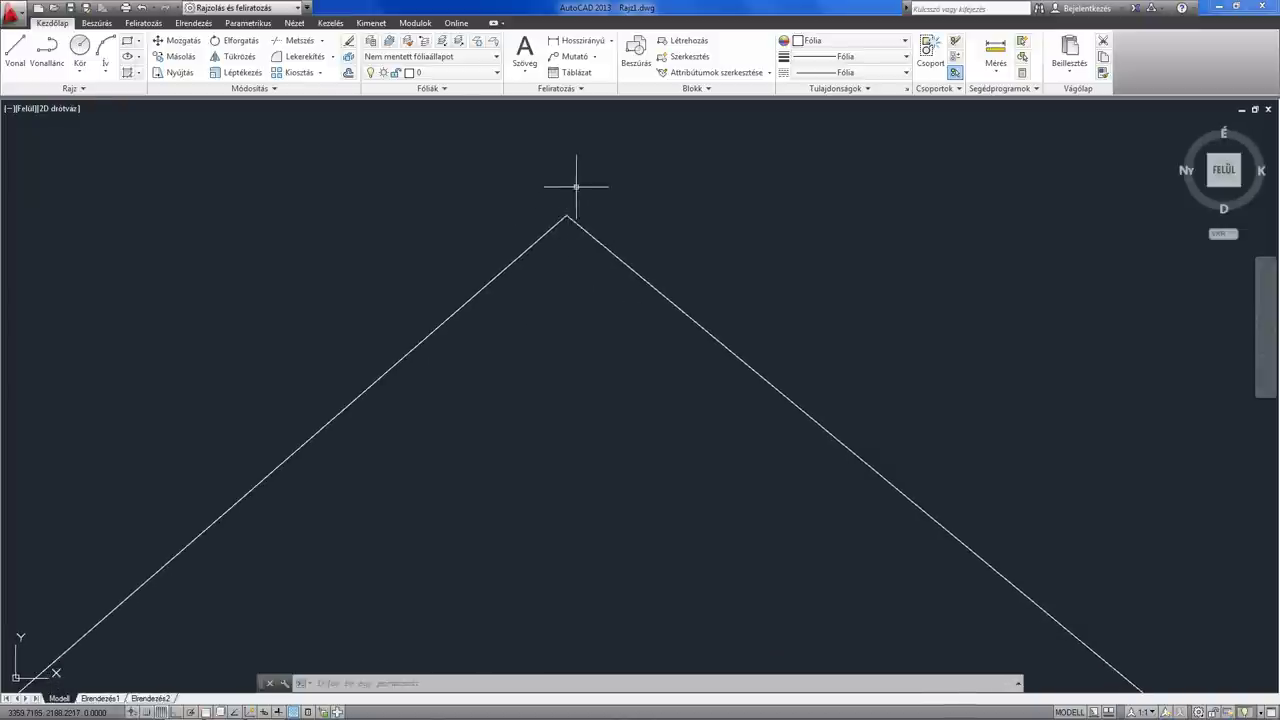
scroll(577, 182, "up", 1)
scroll(585, 188, "up", 1)
scroll(592, 184, "up", 1)
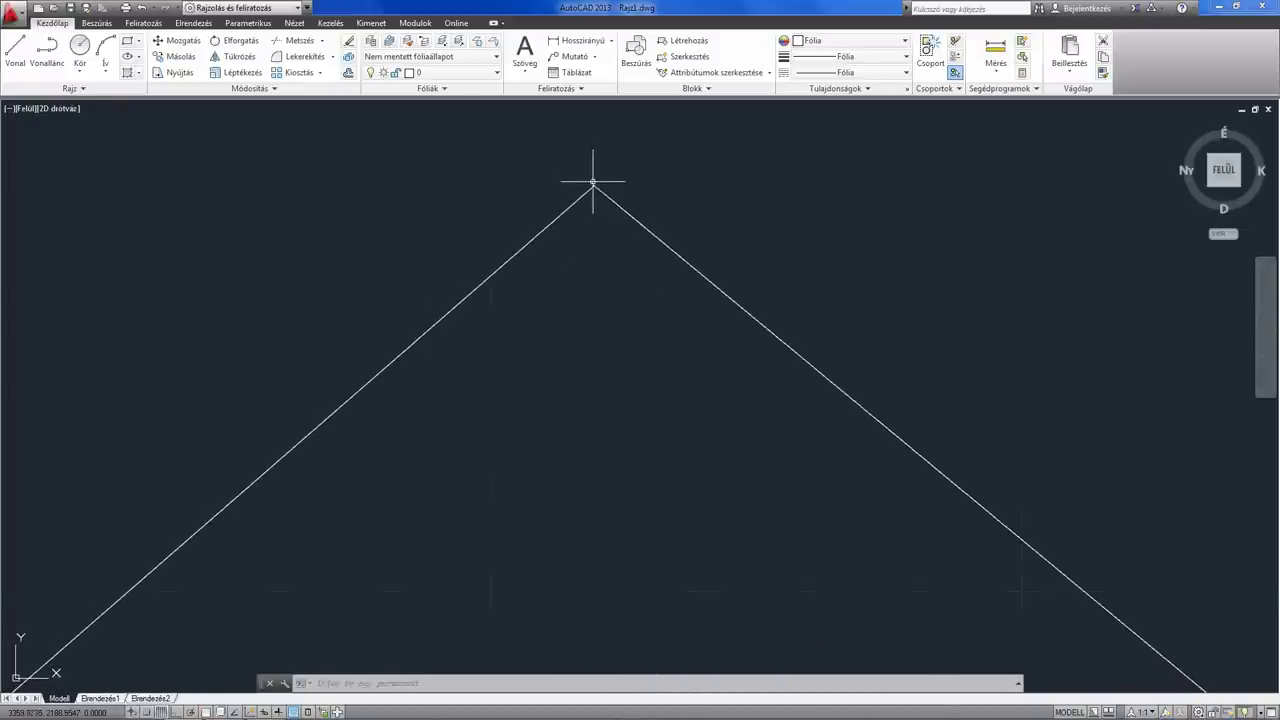
scroll(605, 206, "down", 1)
scroll(605, 206, "down", 1)
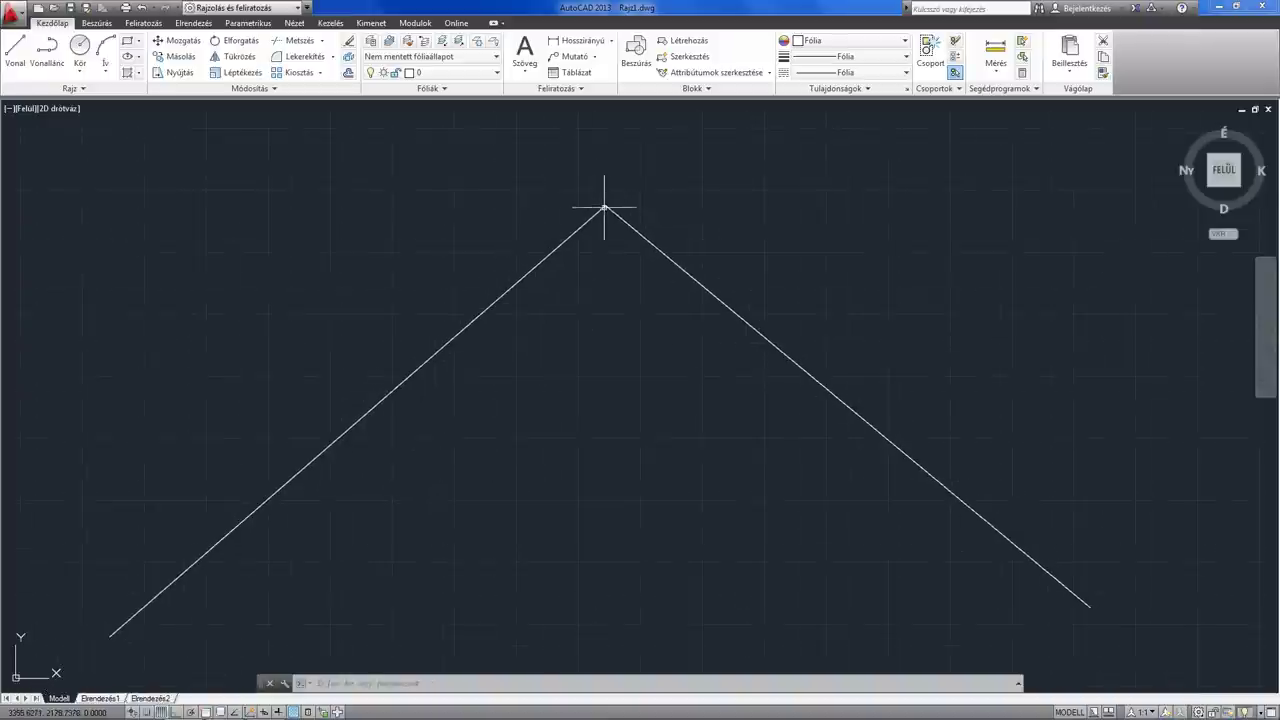
scroll(608, 205, "down", 2)
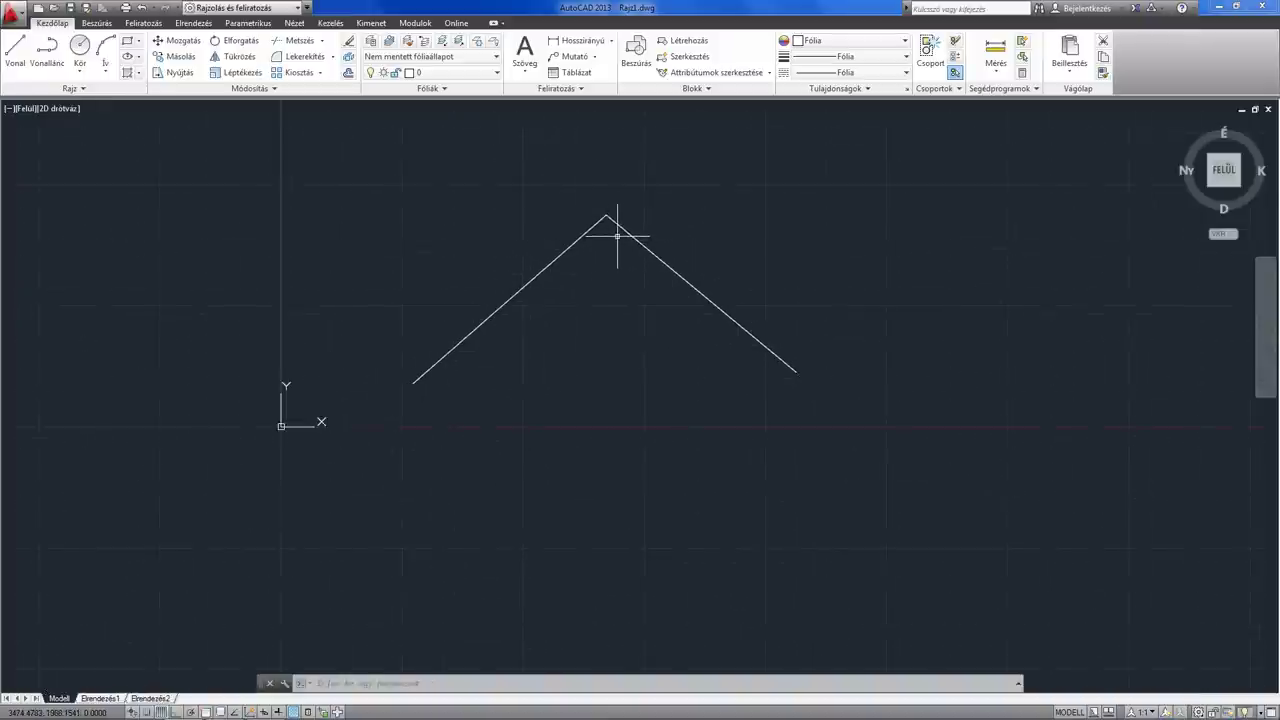
middle_click_drag(617, 236, 574, 280)
left_click(584, 306)
left_click(530, 230)
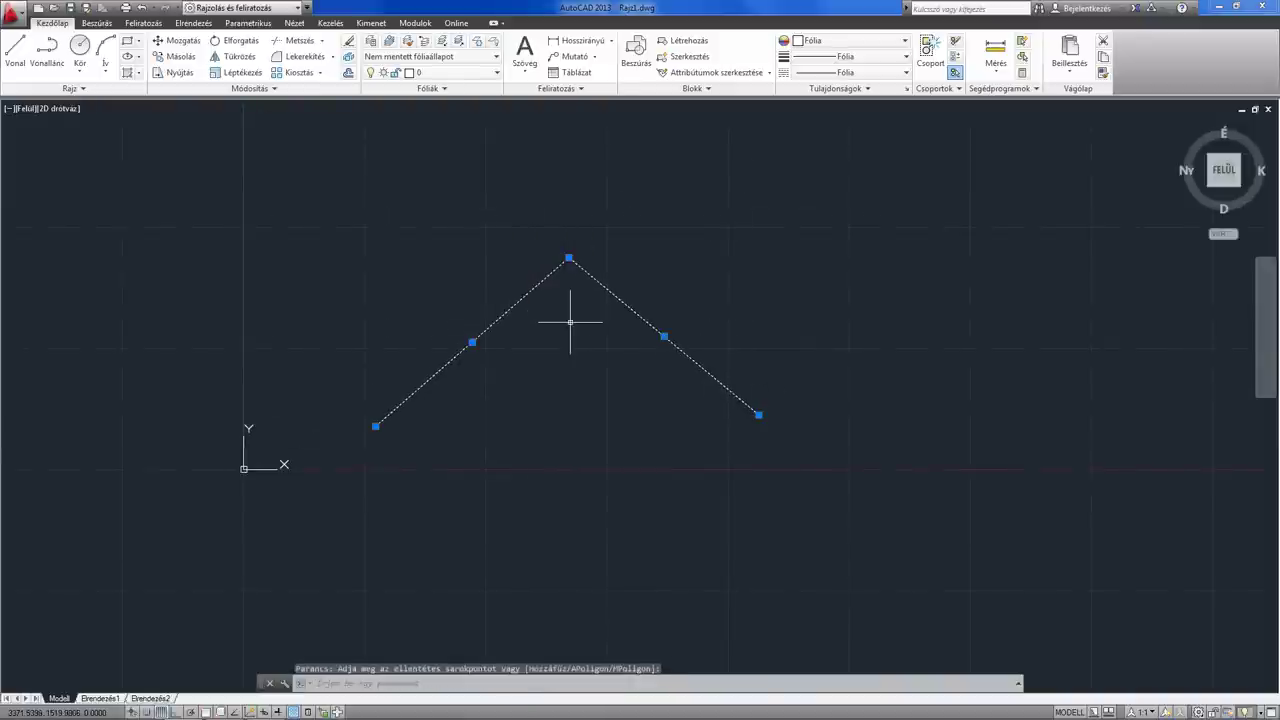
key("Delete")
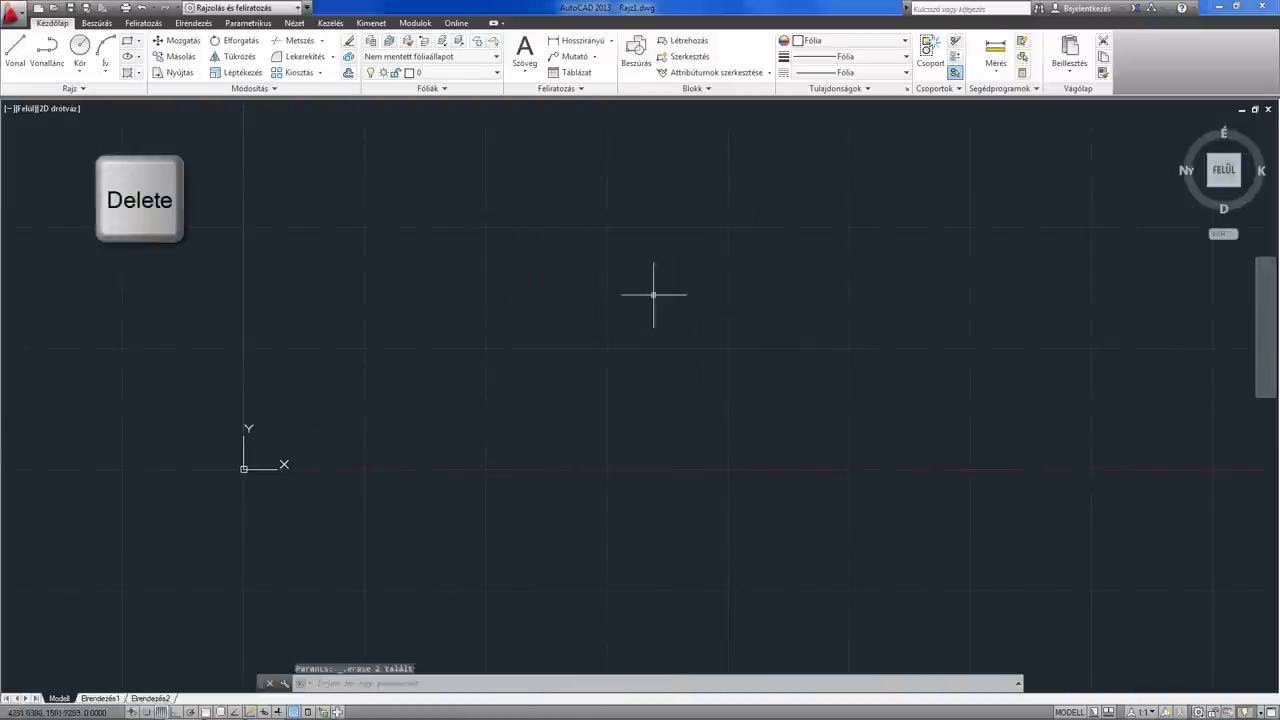
middle_click_drag(653, 294, 514, 366)
middle_click_drag(657, 380, 585, 372)
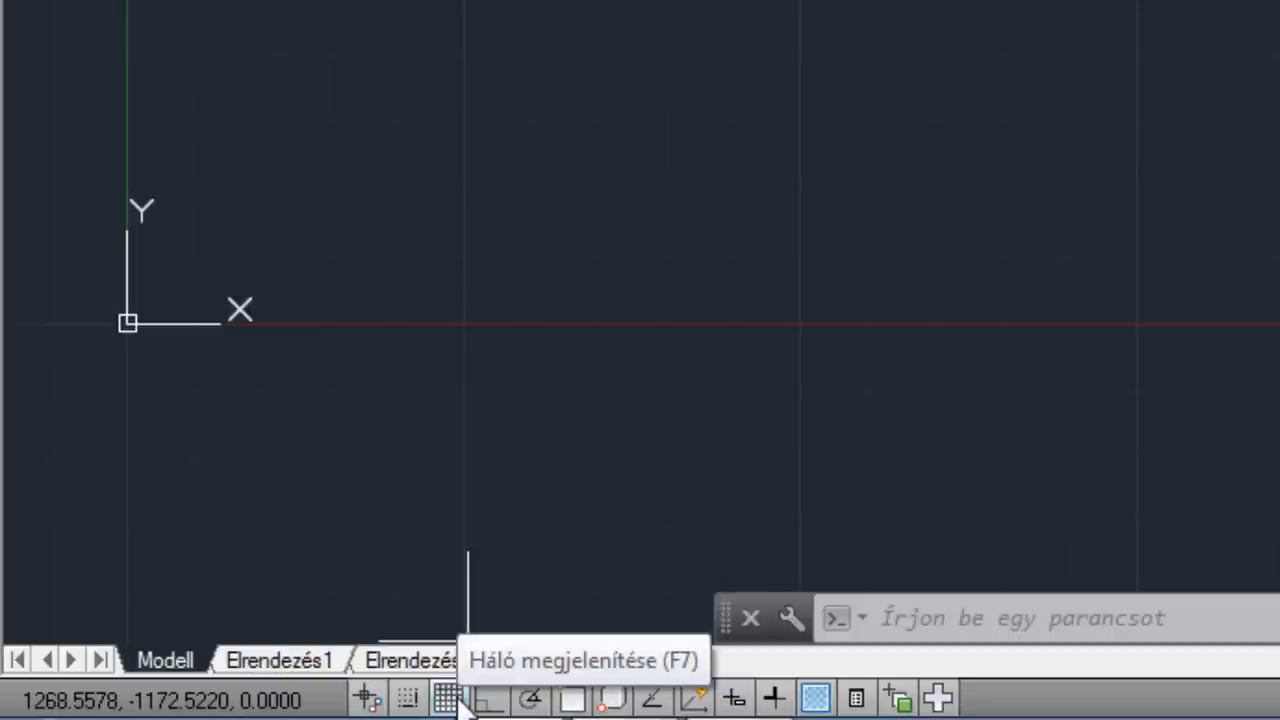
left_click(459, 700)
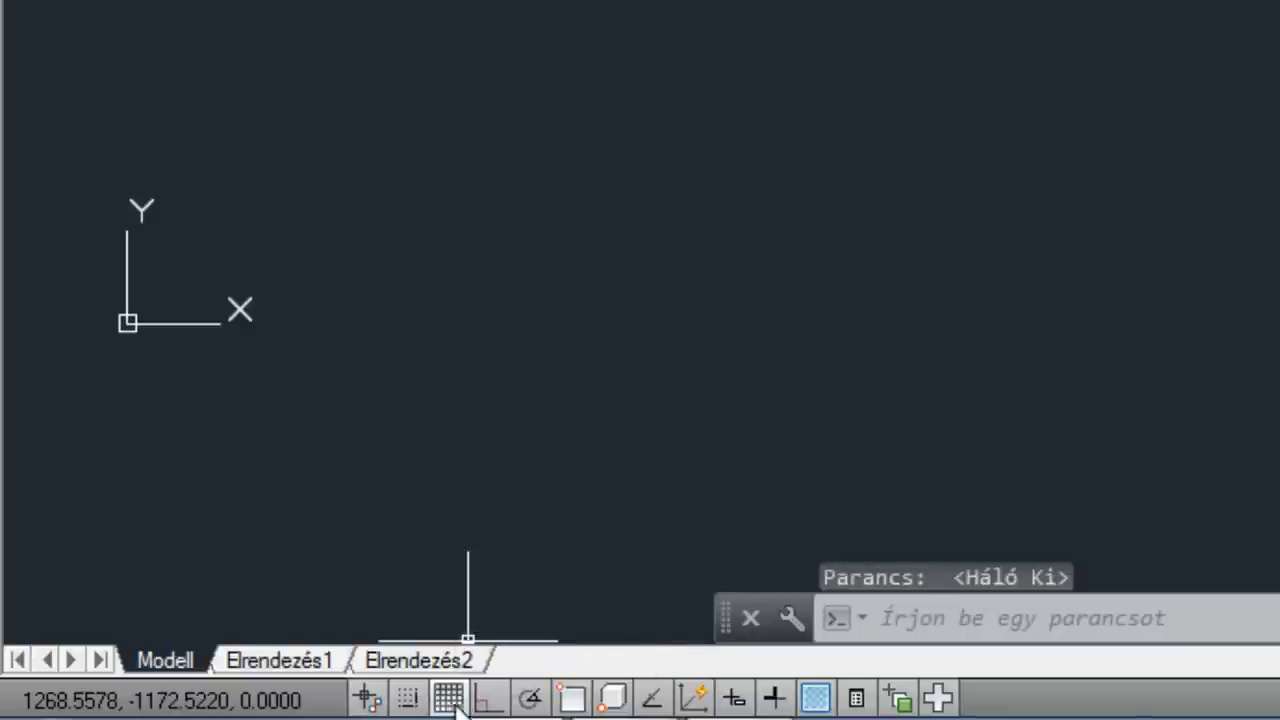
left_click(449, 699)
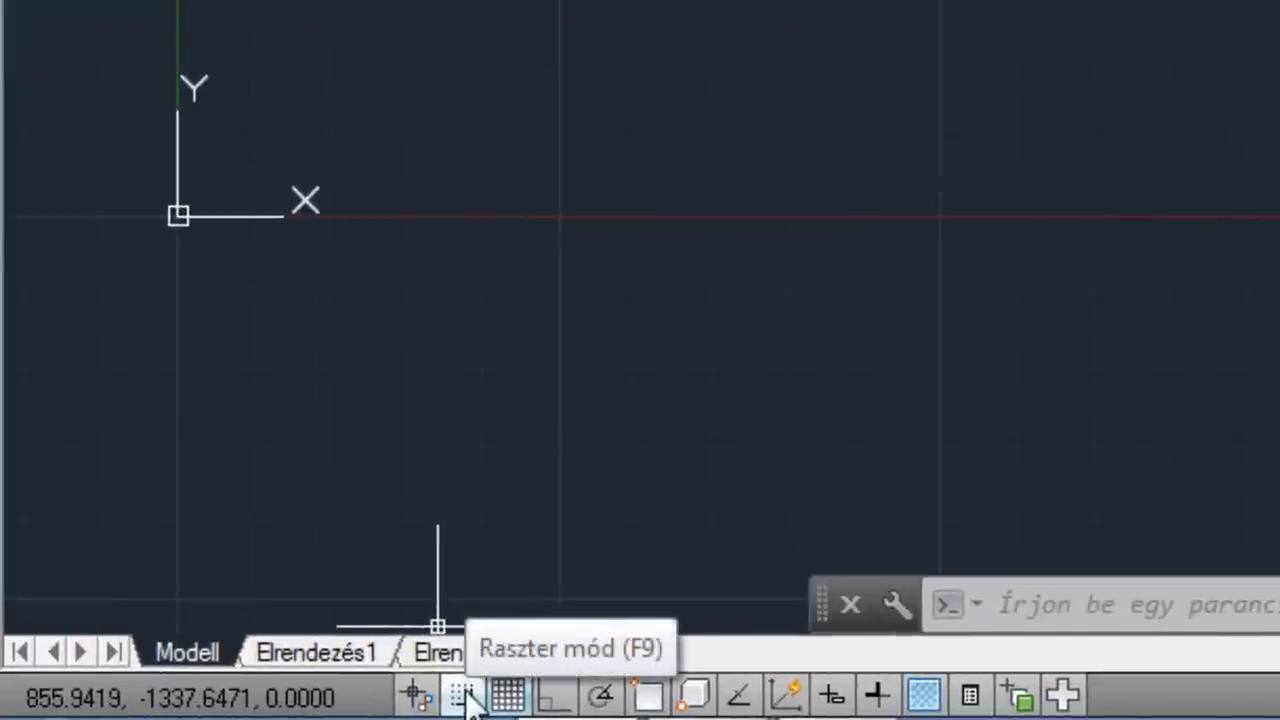
Turn on grid snap (F9) and begin a new Line, ready for its first point.
left_click(467, 692)
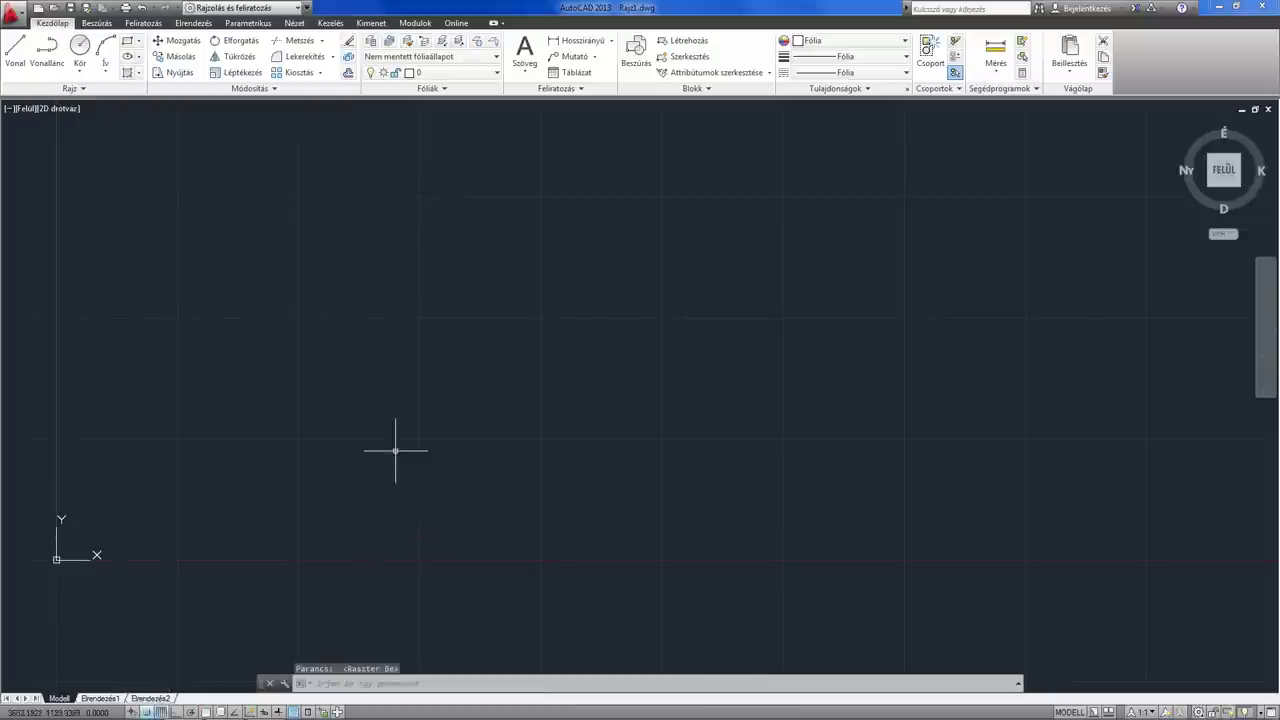
left_click(16, 50)
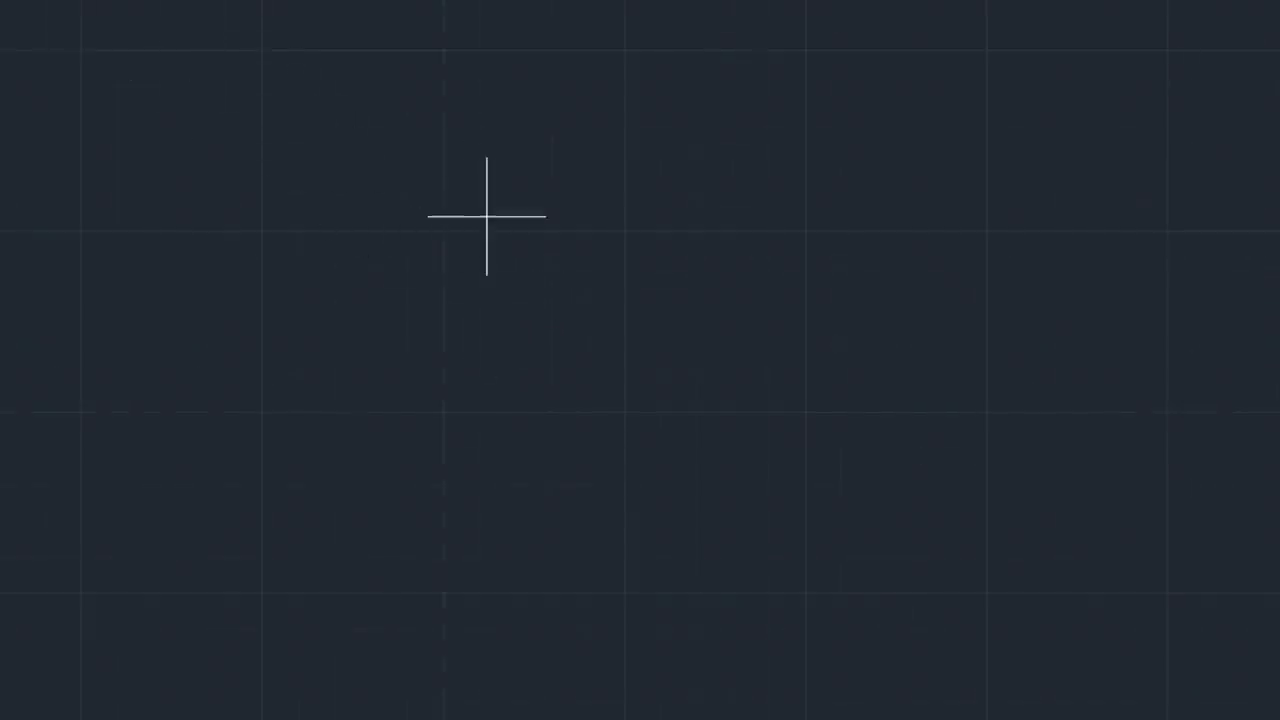
scroll(514, 234, "up", 3)
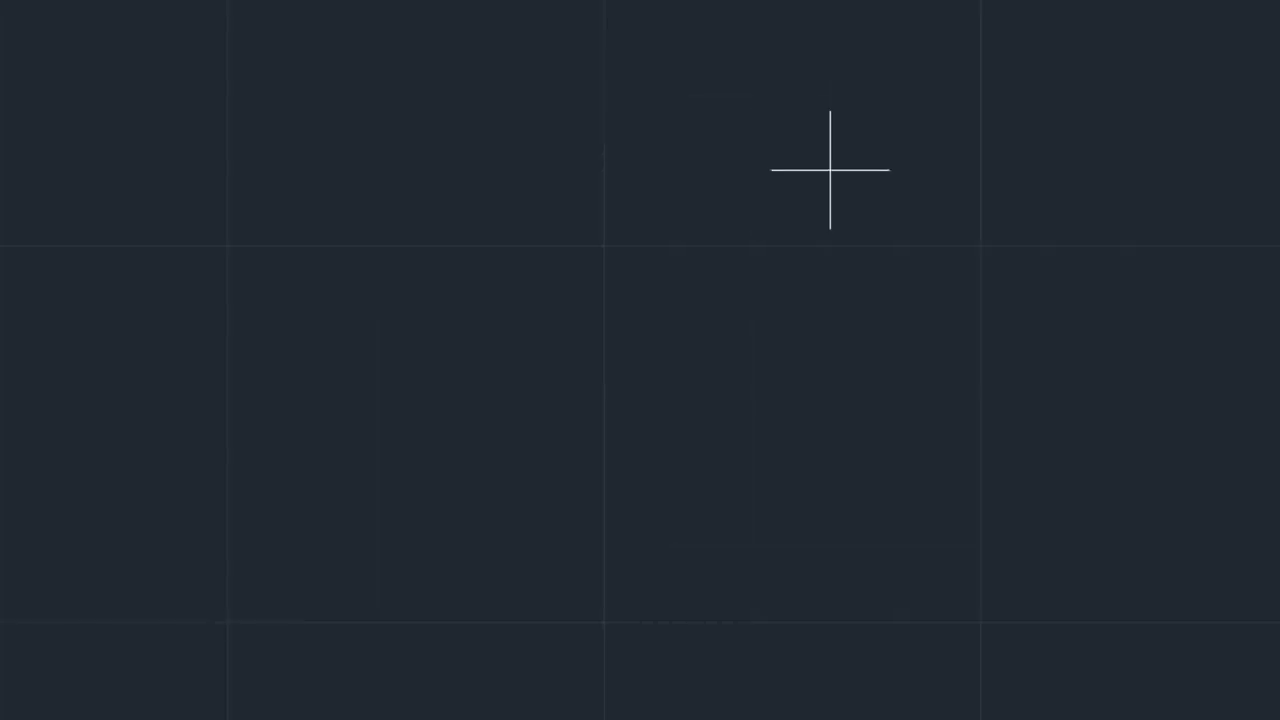
scroll(830, 170, "down", 2)
scroll(823, 163, "down", 2)
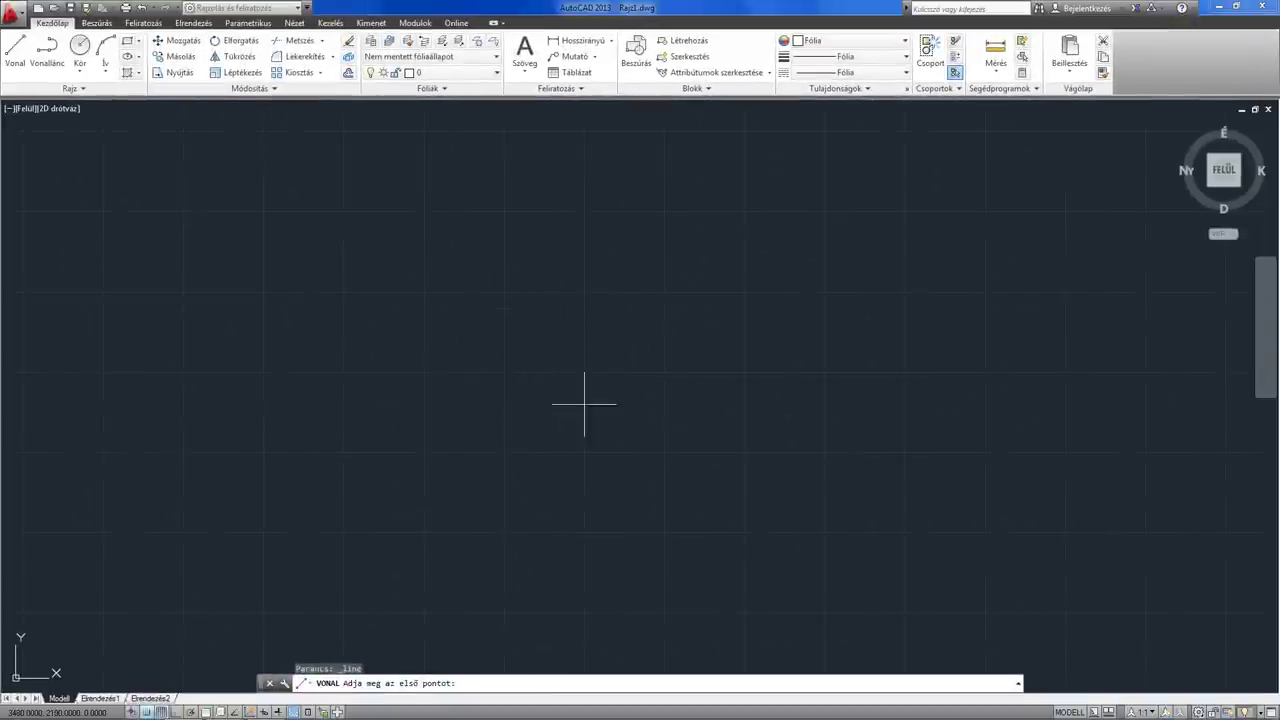
Place the outline's first three corners, then turn snap off and place the top corner.
left_click(376, 309)
left_click(568, 484)
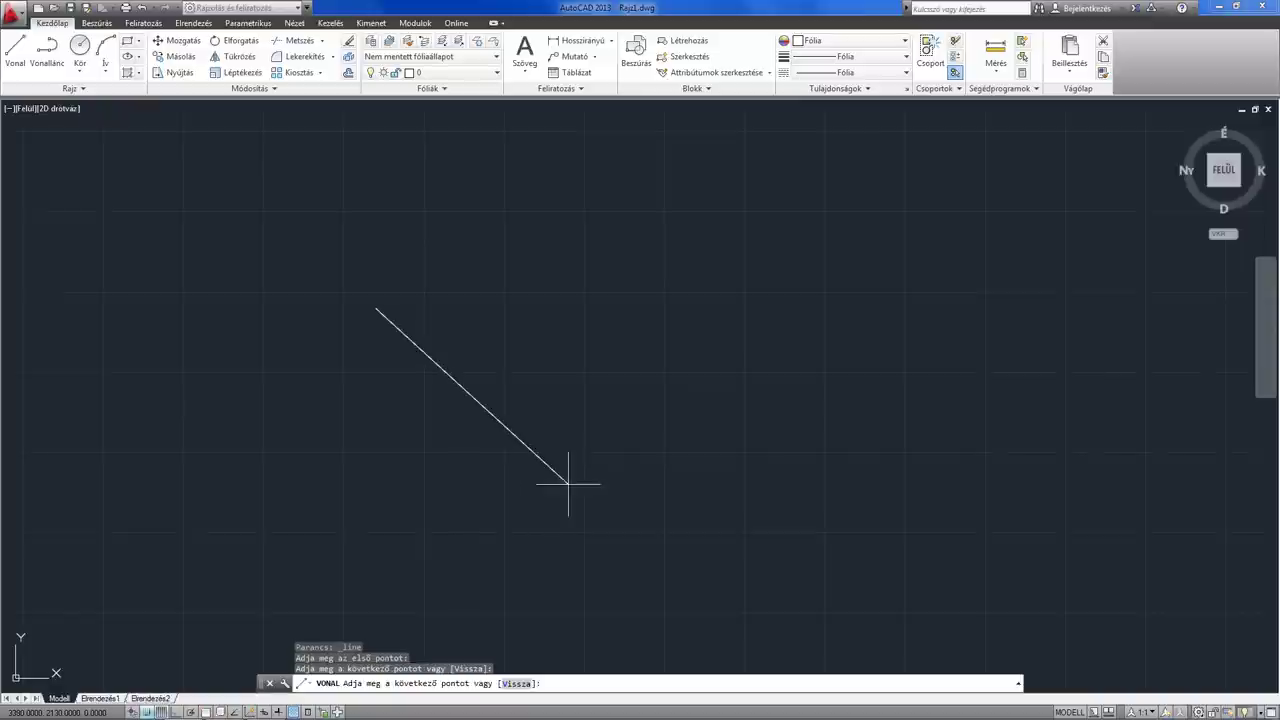
left_click(760, 340)
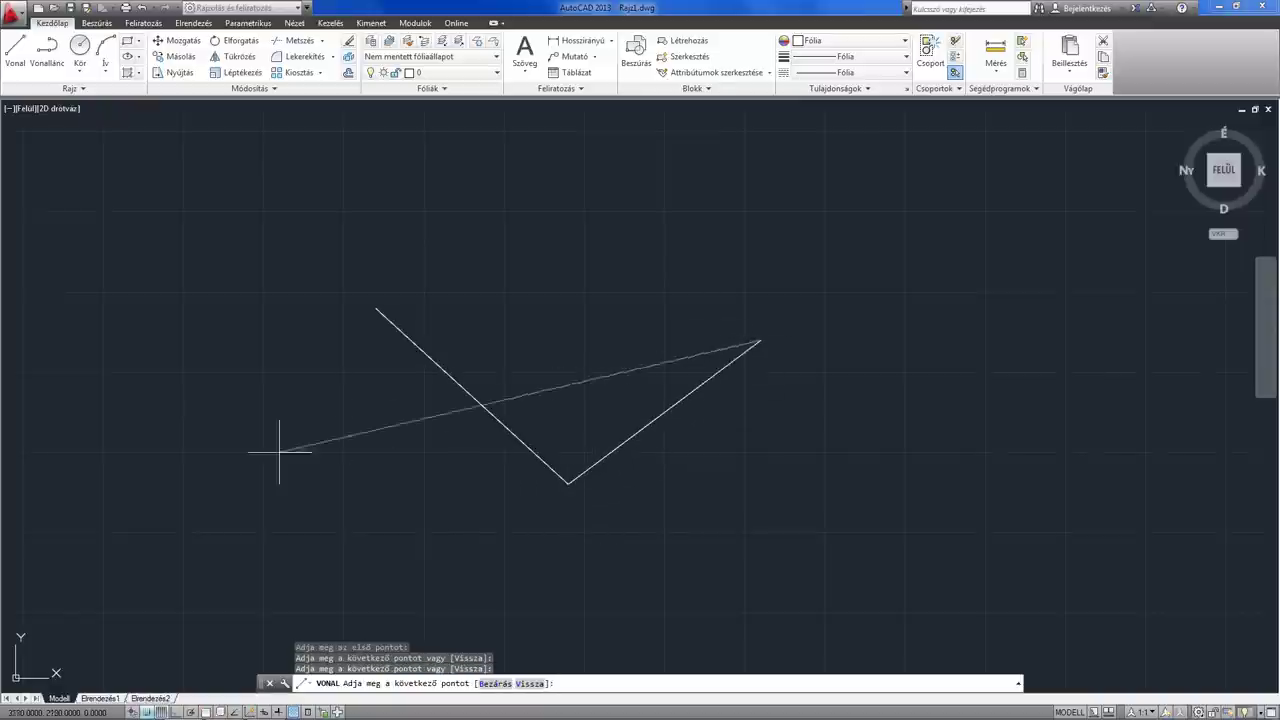
left_click(147, 712)
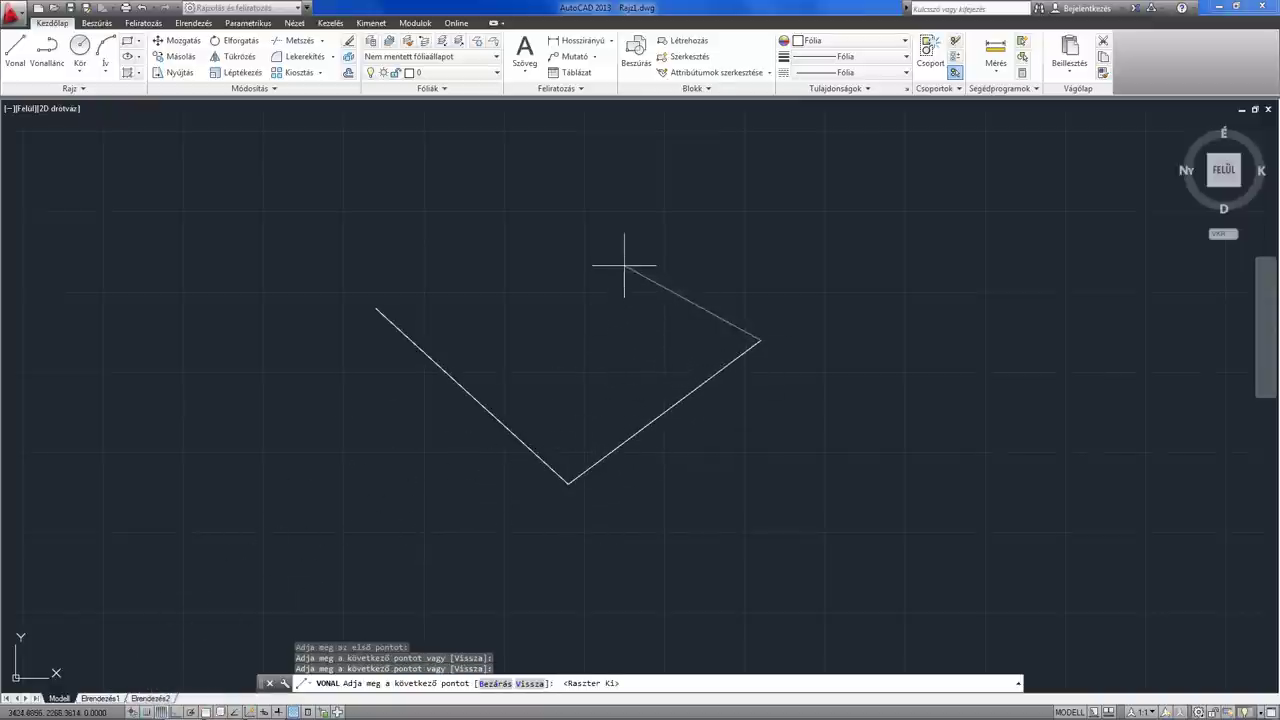
scroll(624, 266, "up", 2)
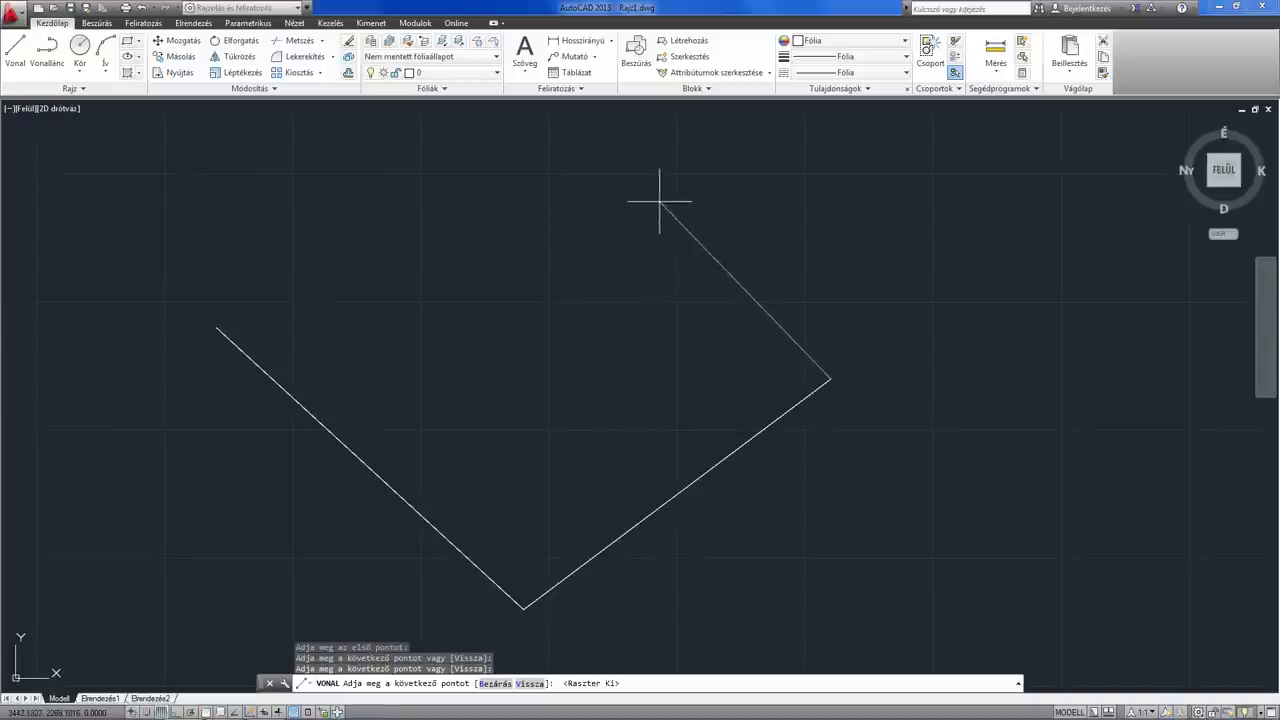
left_click(631, 192)
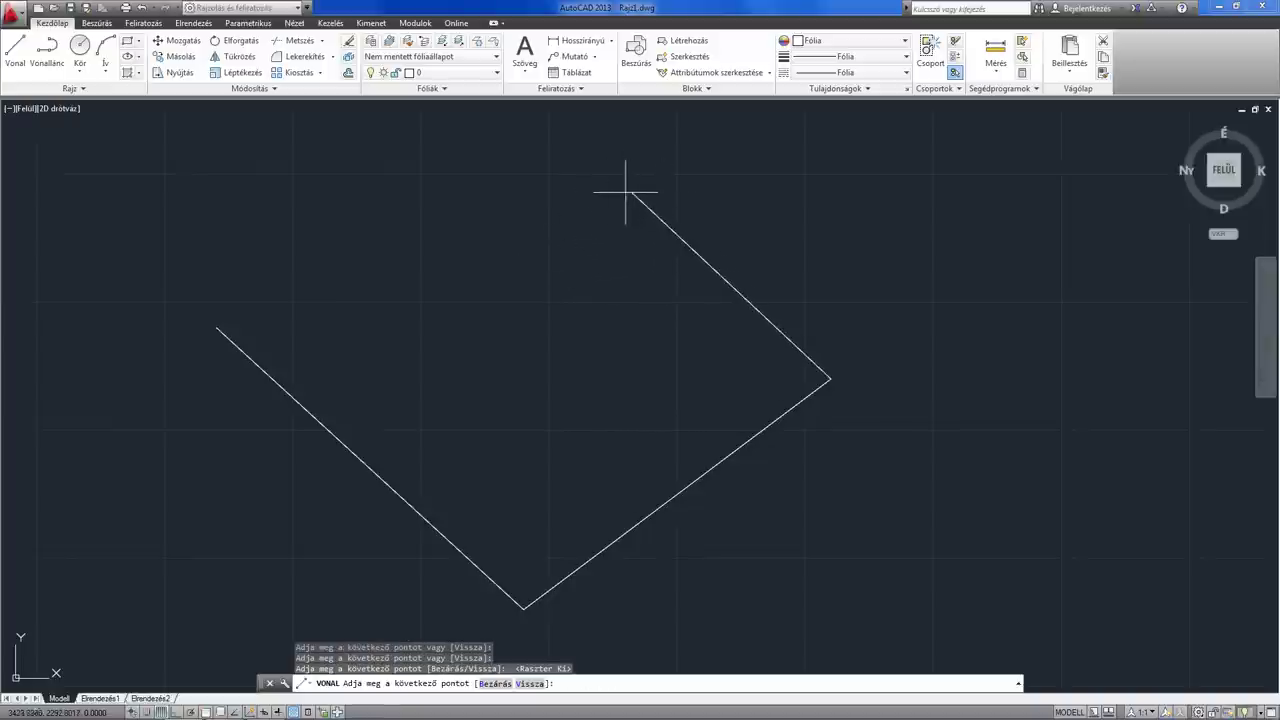
scroll(180, 343, "up", 7)
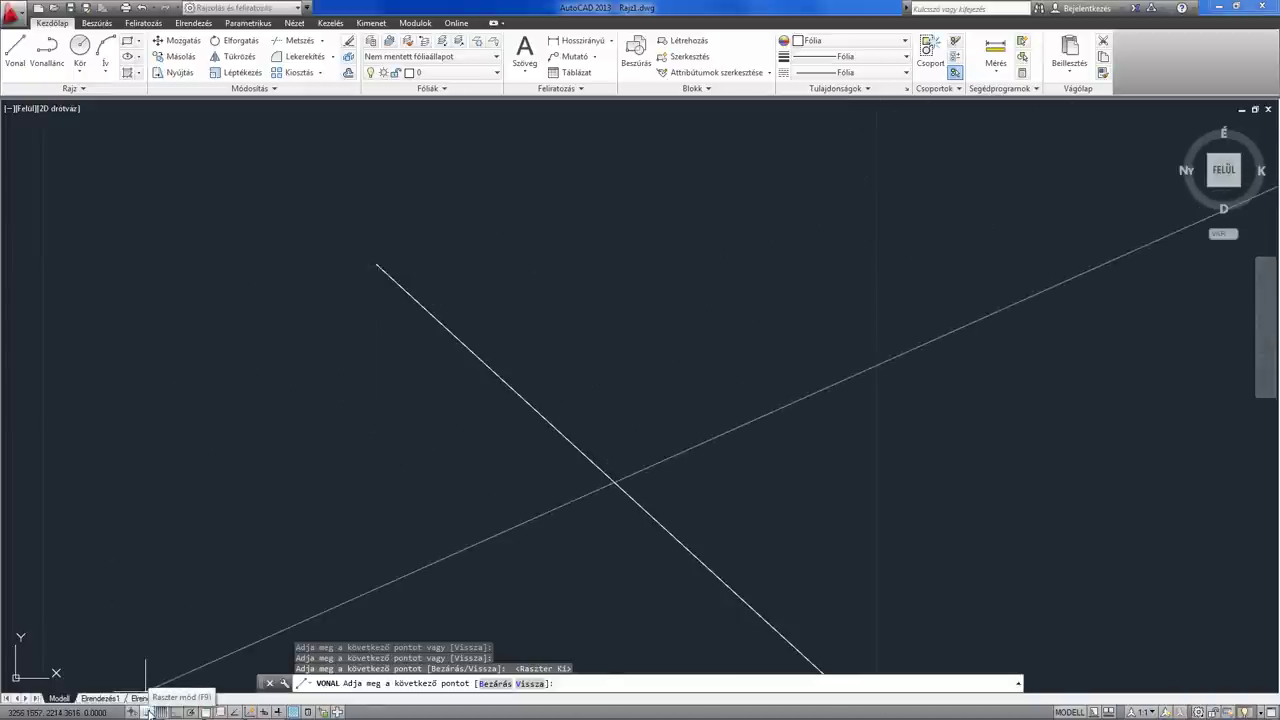
With snap back on, close the outline at the left corner and add a short vertical stroke above it.
left_click(147, 711)
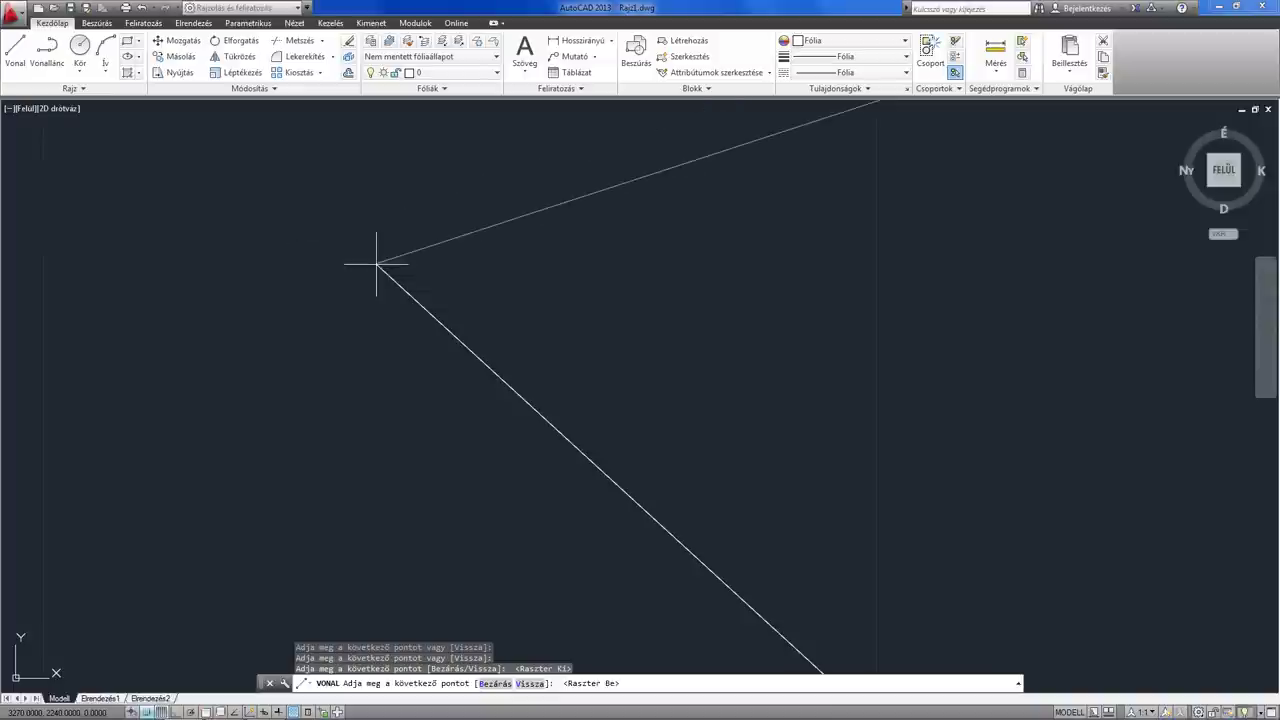
left_click(376, 264)
mouse_move(376, 264)
middle_mouse_down()
mouse_move(443, 251)
mouse_move(410, 355)
middle_mouse_up()
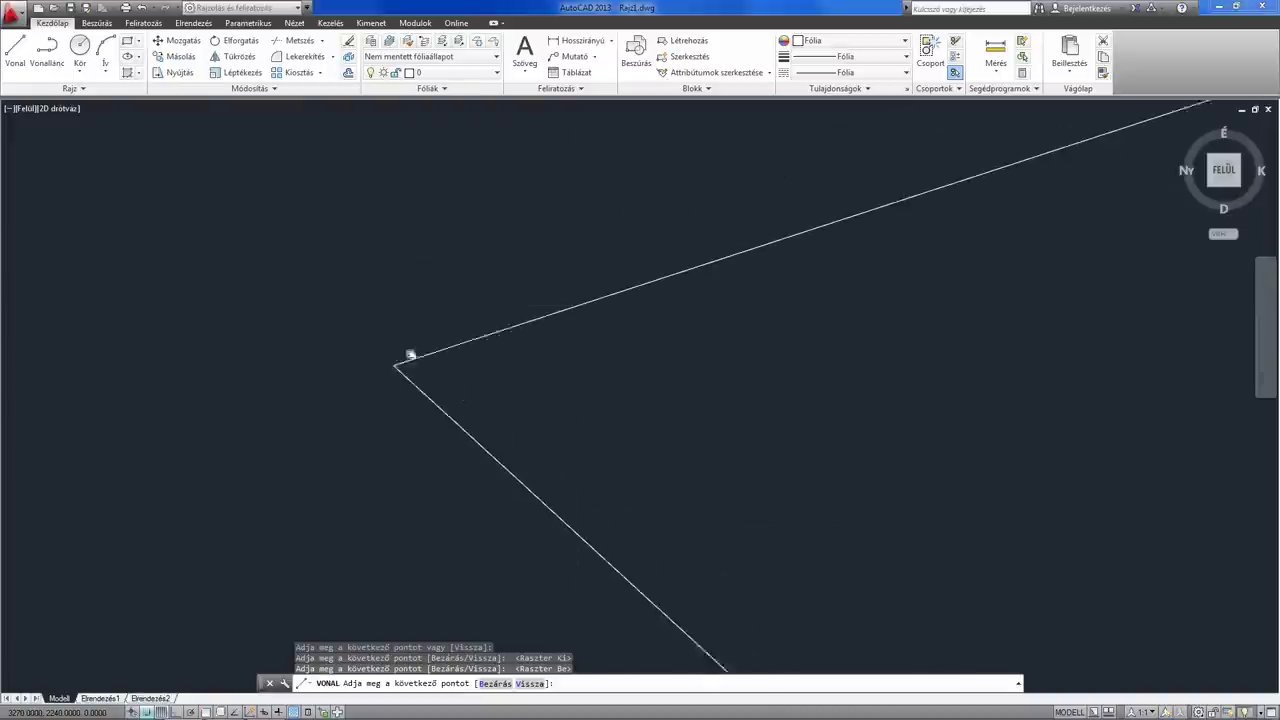
scroll(380, 290, "down", 2)
scroll(383, 240, "down", 2)
middle_click_drag(386, 229, 358, 272)
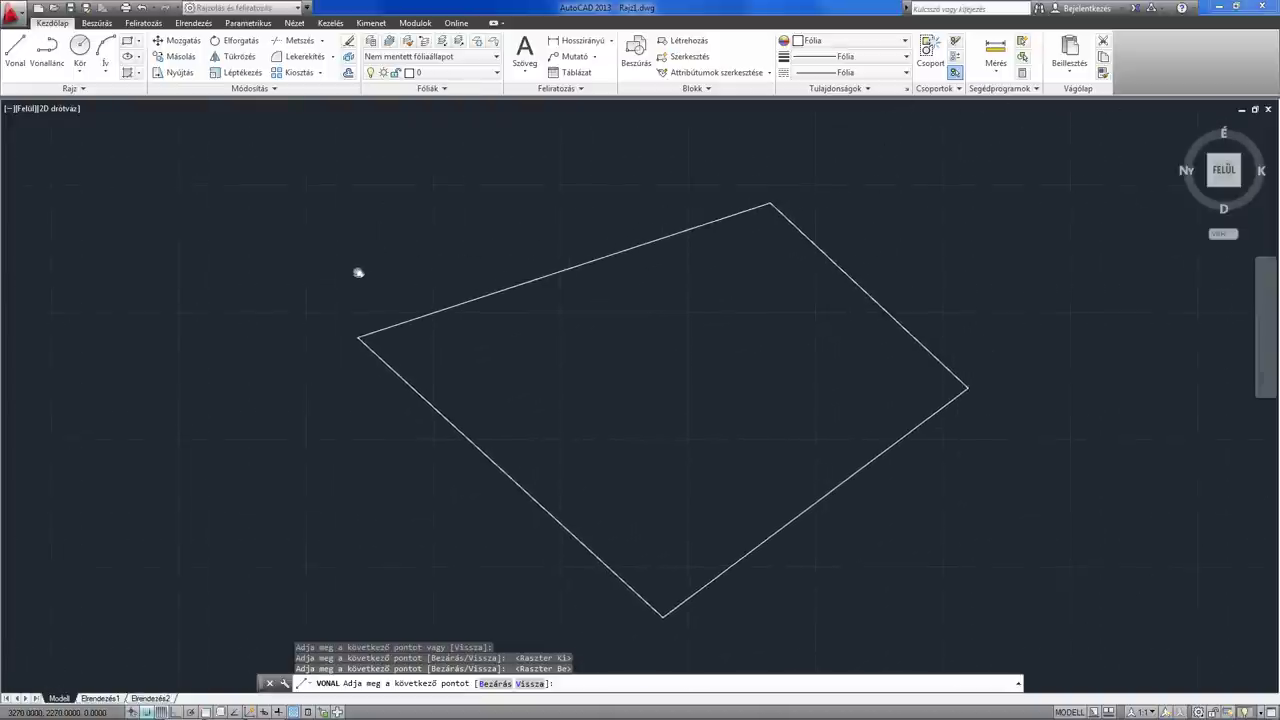
left_click(357, 237)
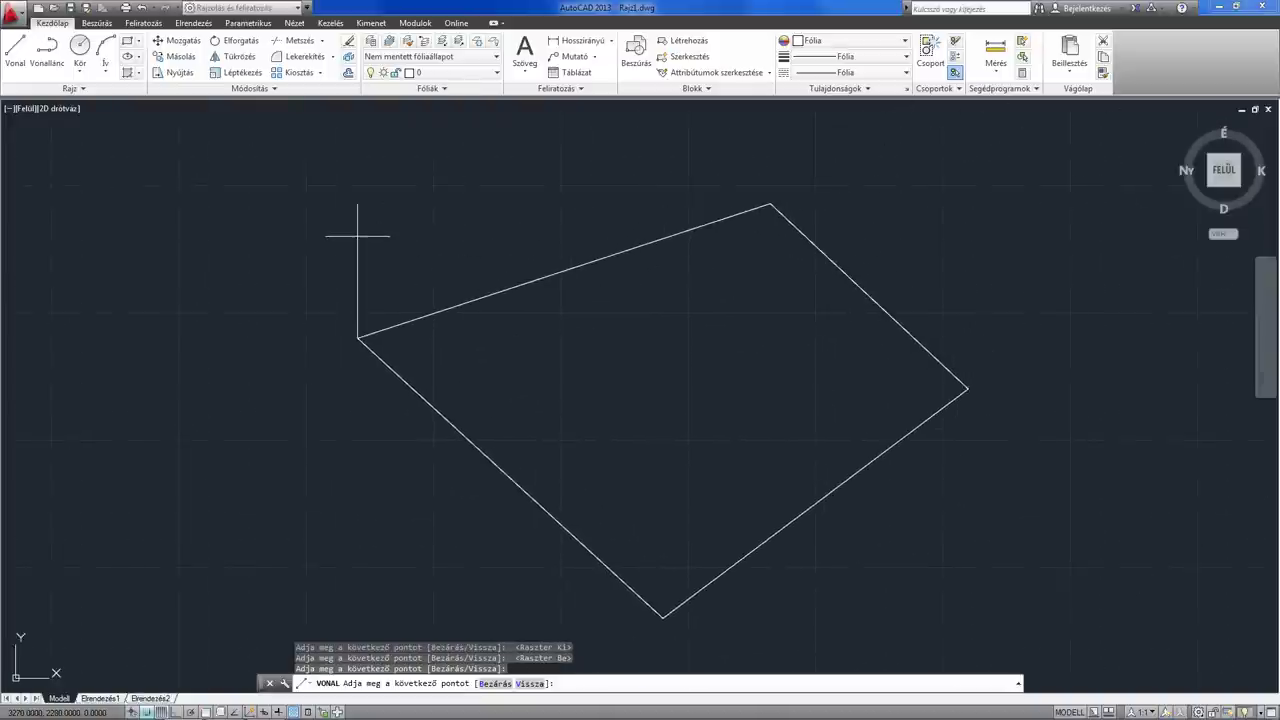
key("Return")
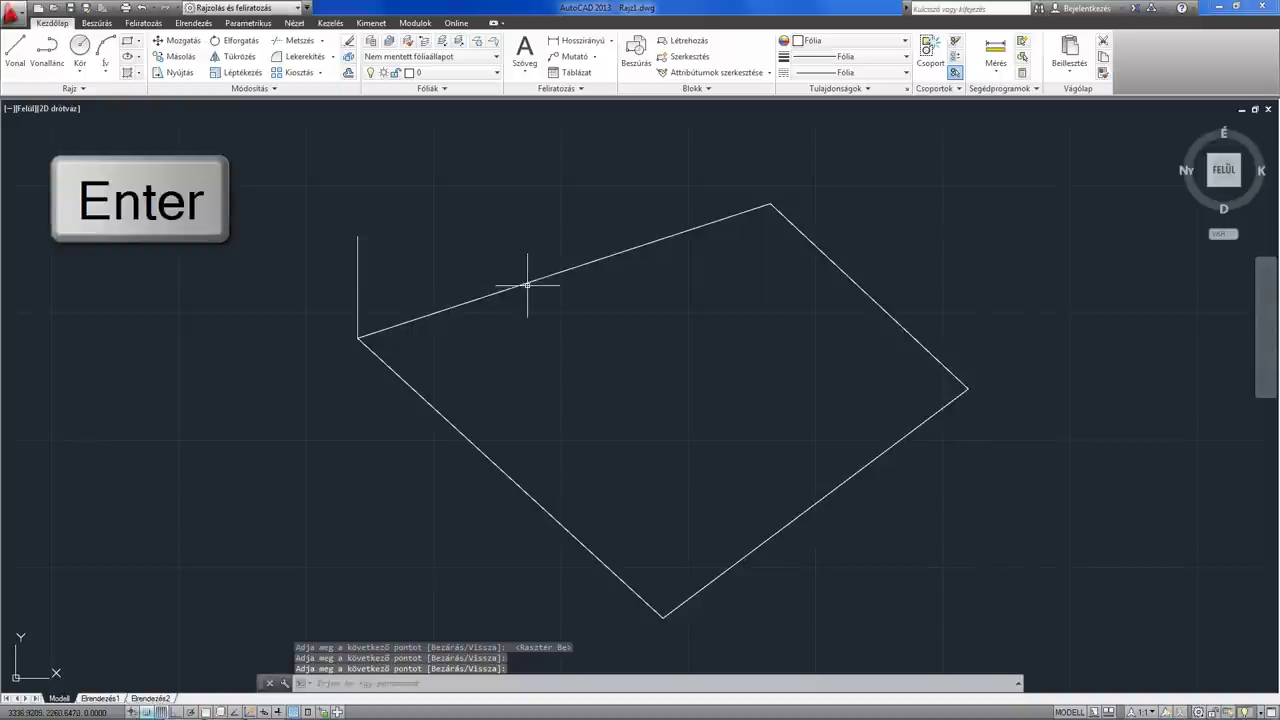
Open Drafting Settings (Beállítások...) from the Snap Mode status-bar menu, showing 10-unit spacing.
middle_click_drag(565, 287, 564, 277)
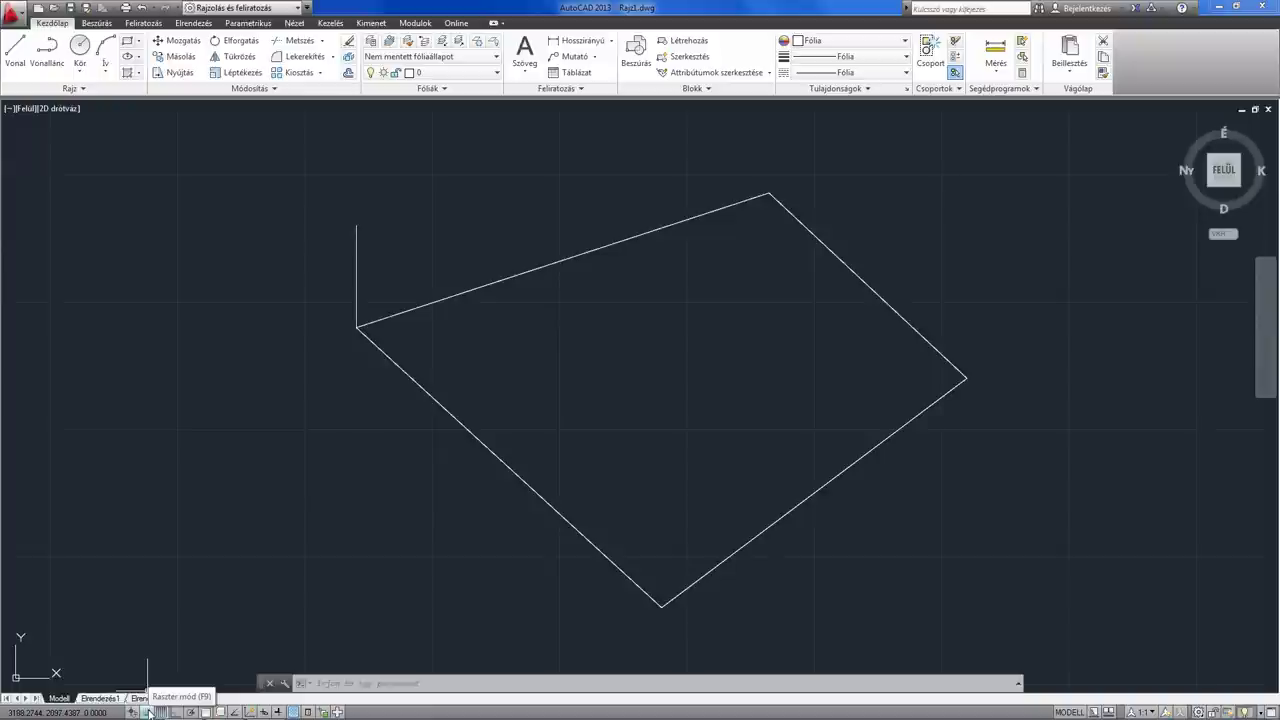
right_click(148, 712)
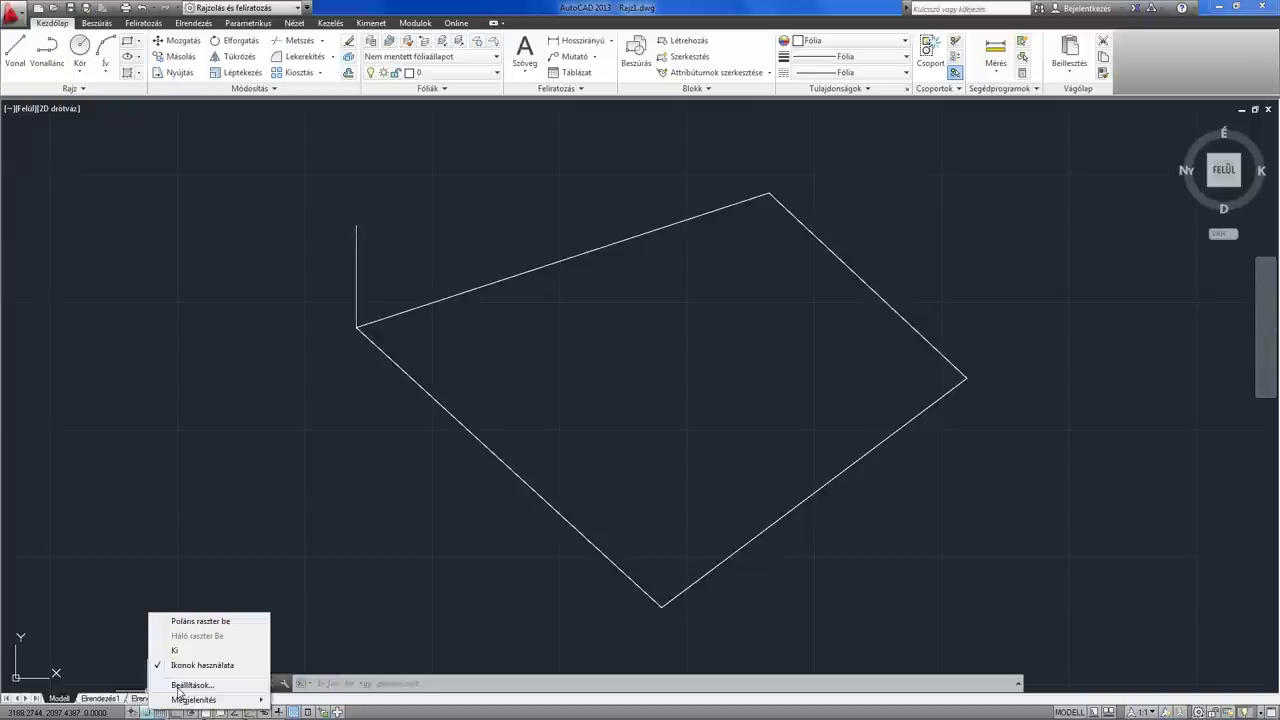
left_click(179, 686)
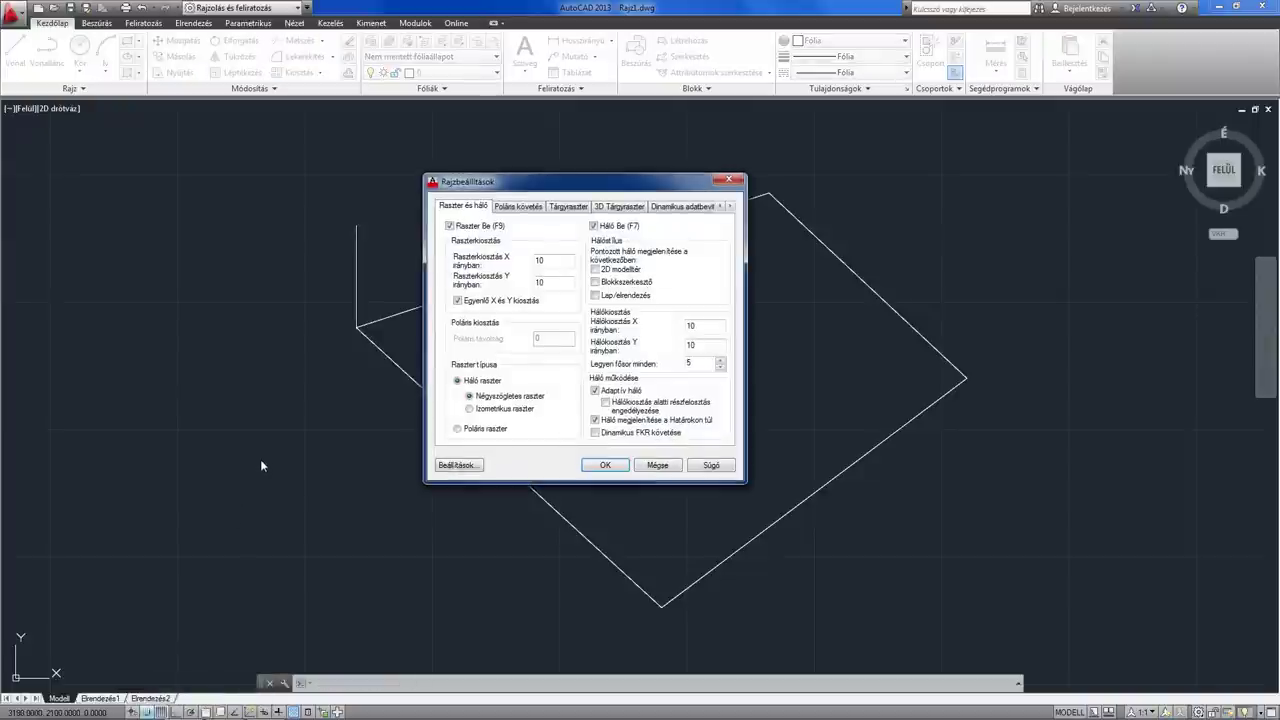
left_click_drag(550, 186, 519, 191)
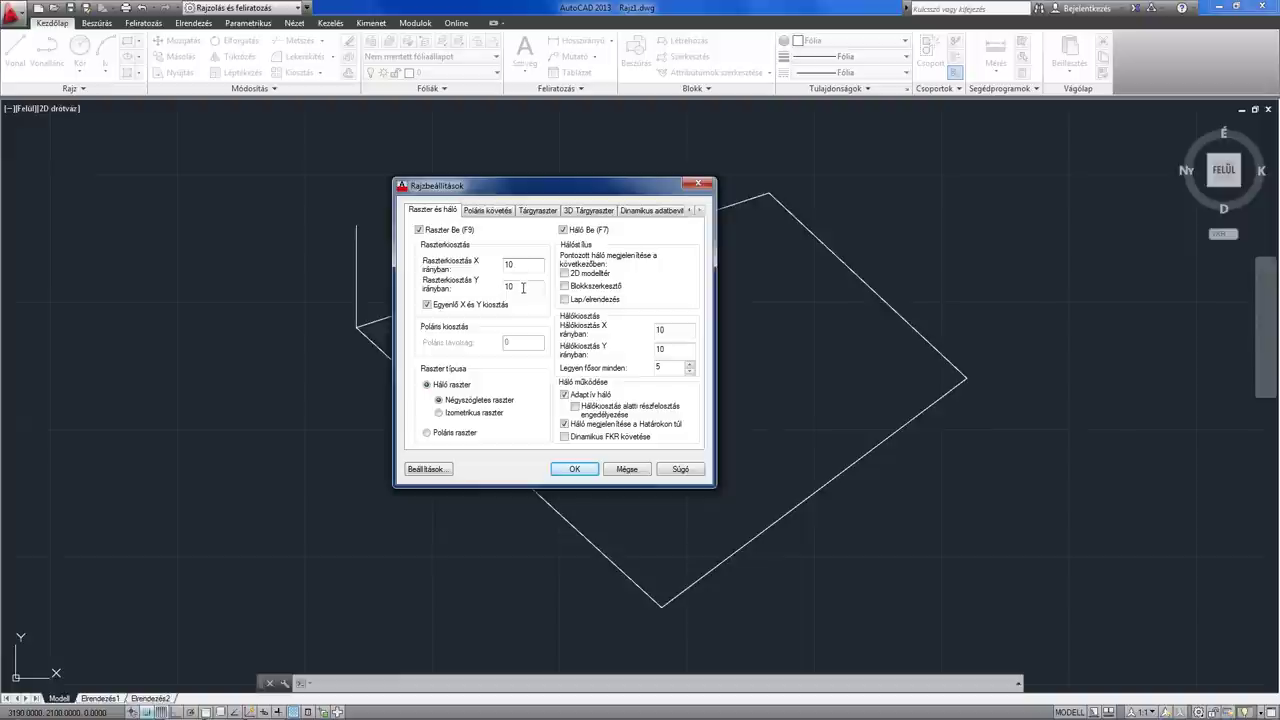
left_click(527, 267)
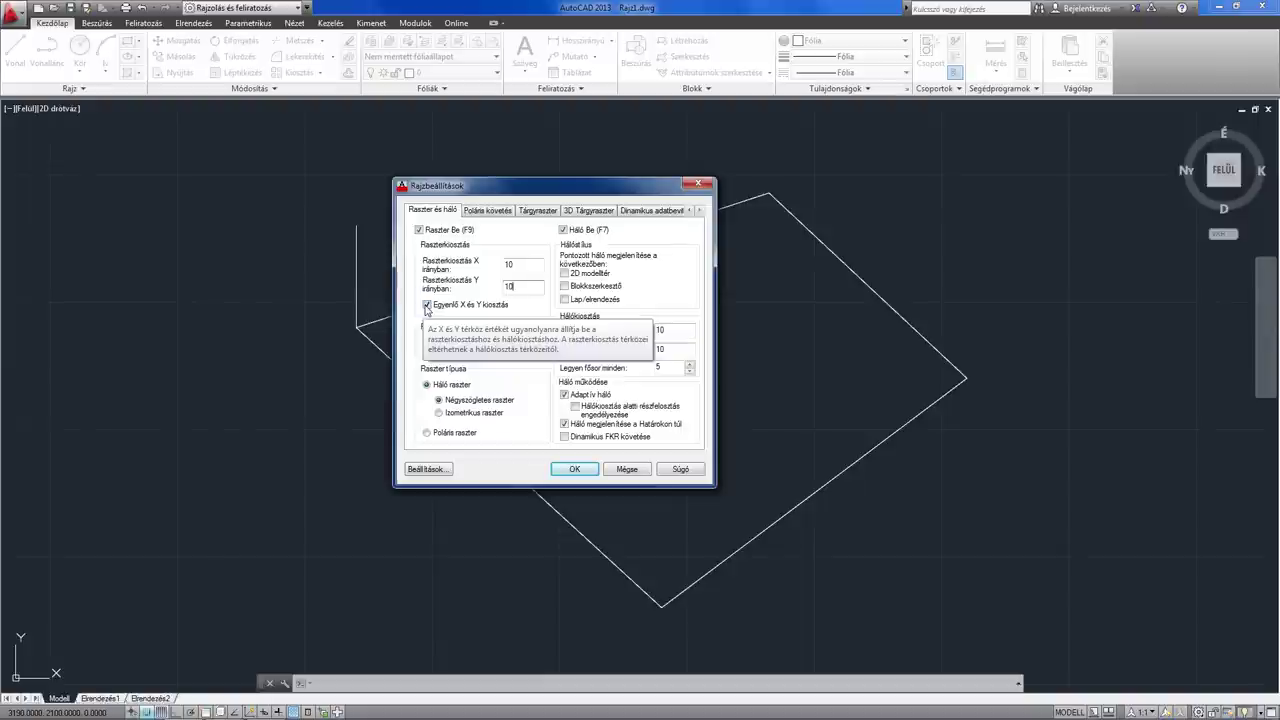
left_click(427, 305)
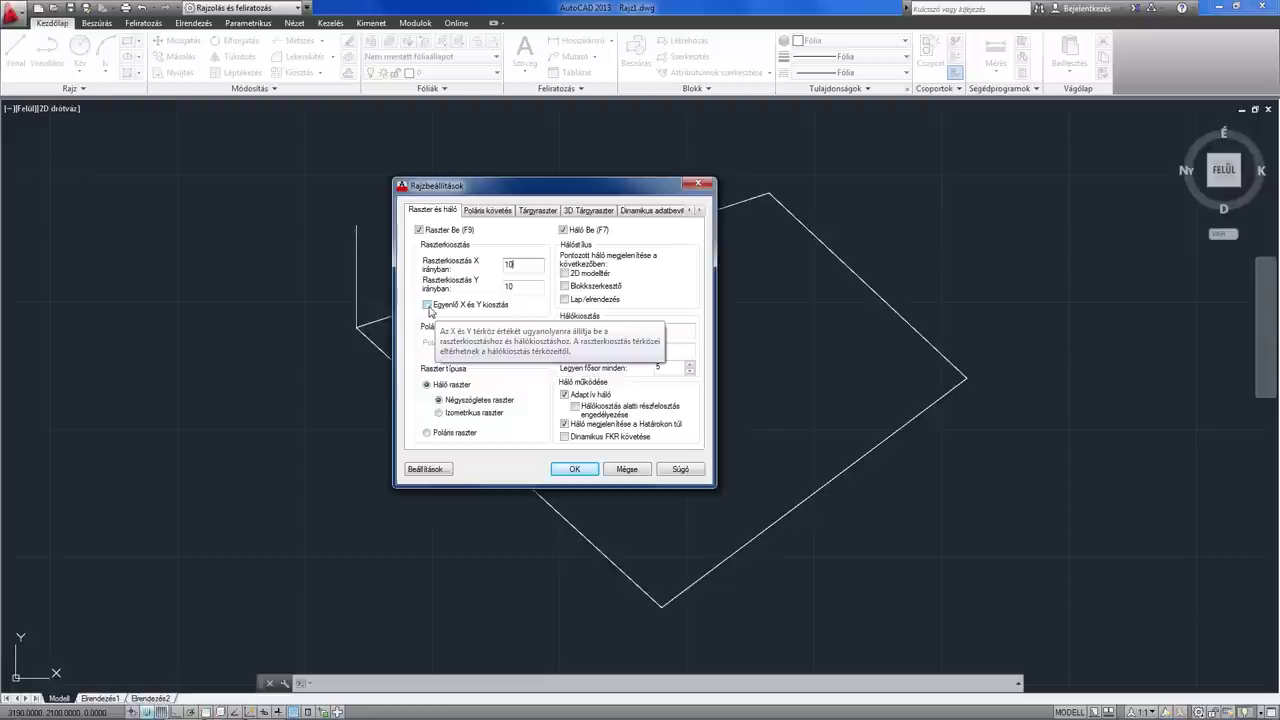
double_click(540, 271)
type("1")
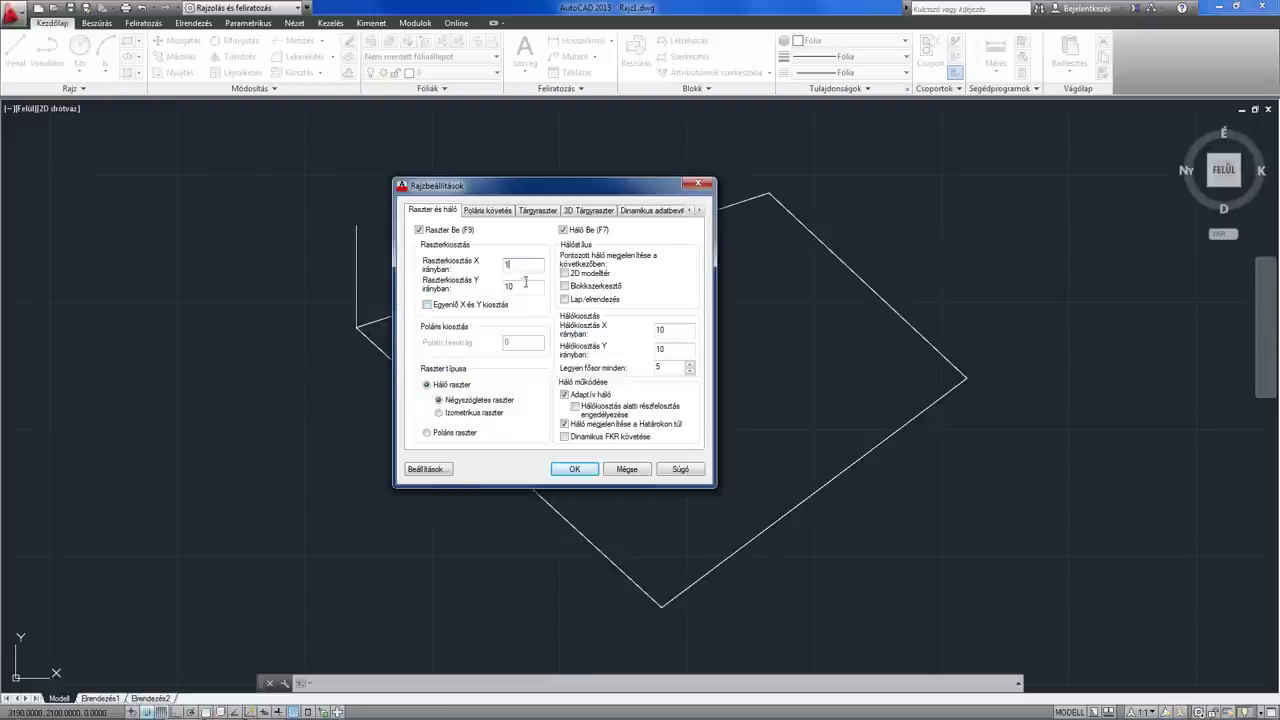
left_click(428, 305)
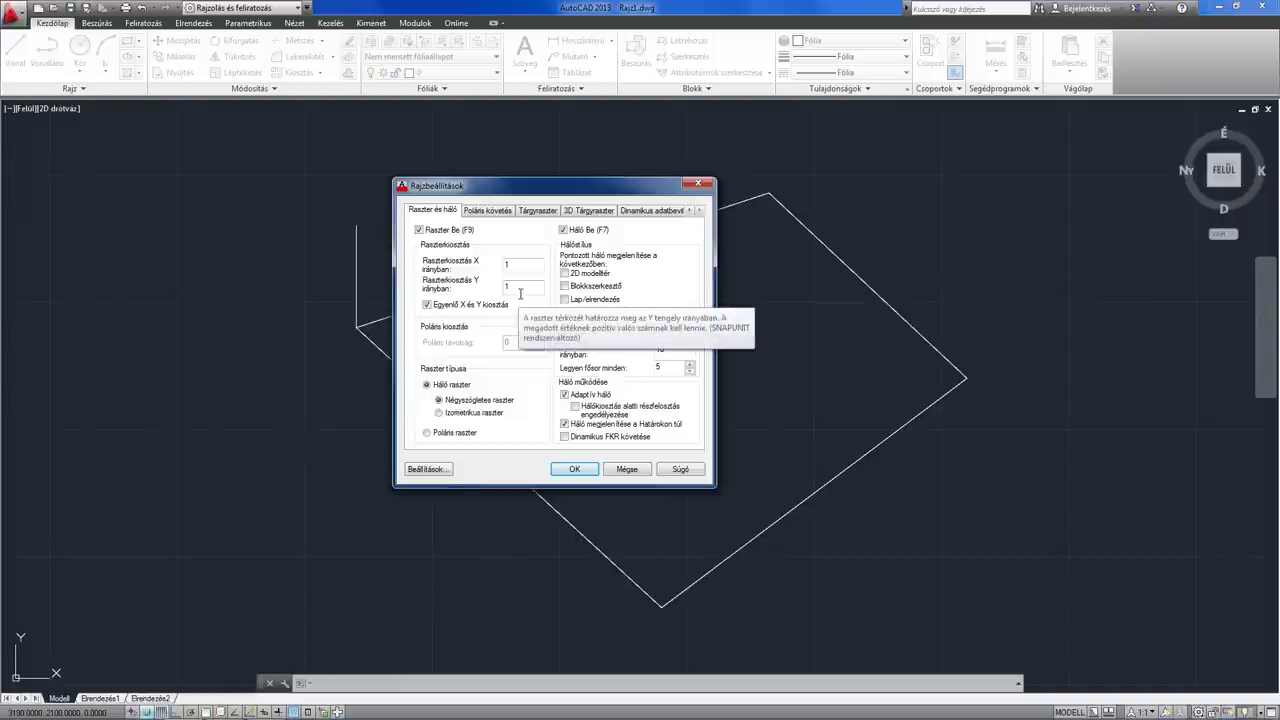
left_click(520, 290)
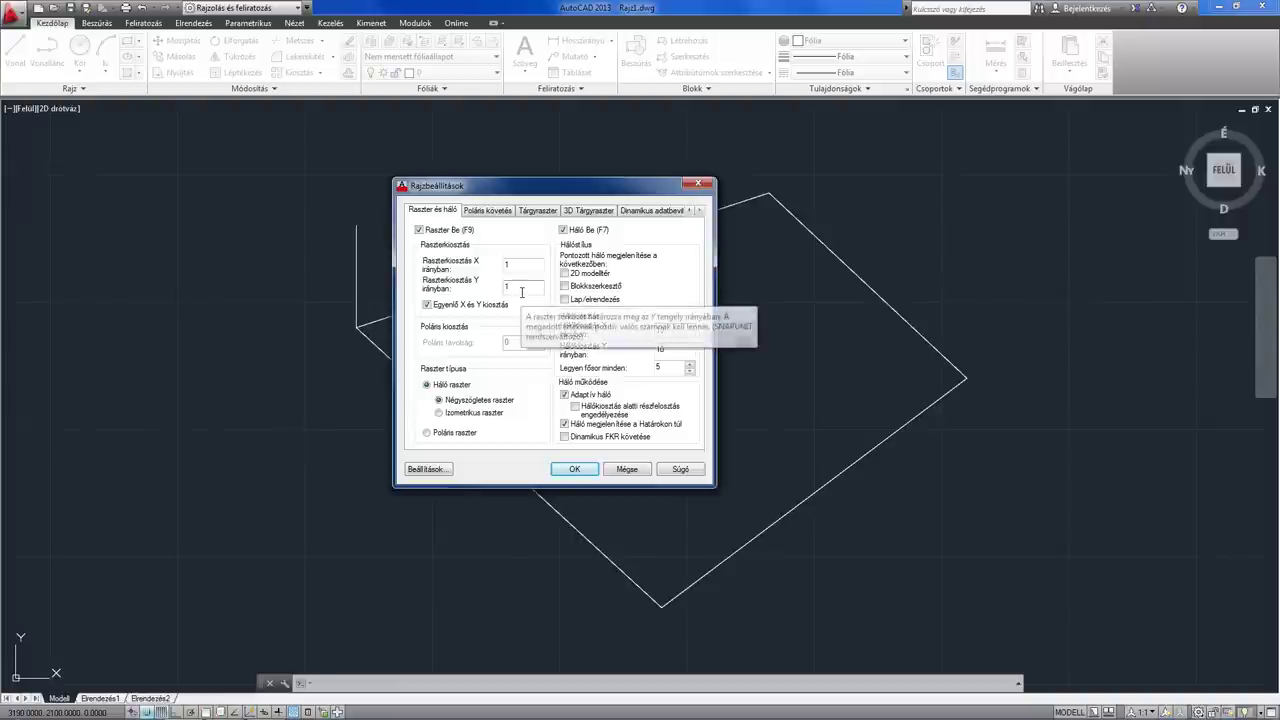
type("0")
left_click(521, 269)
type("0")
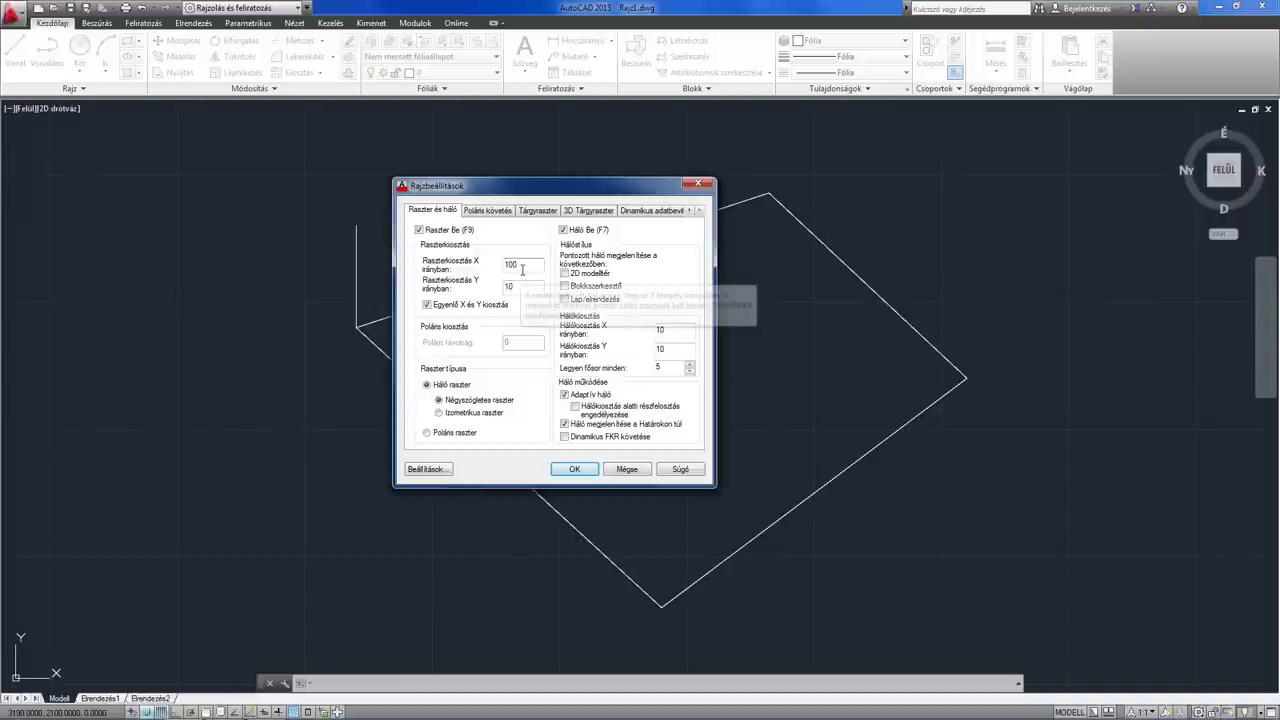
left_click(520, 287)
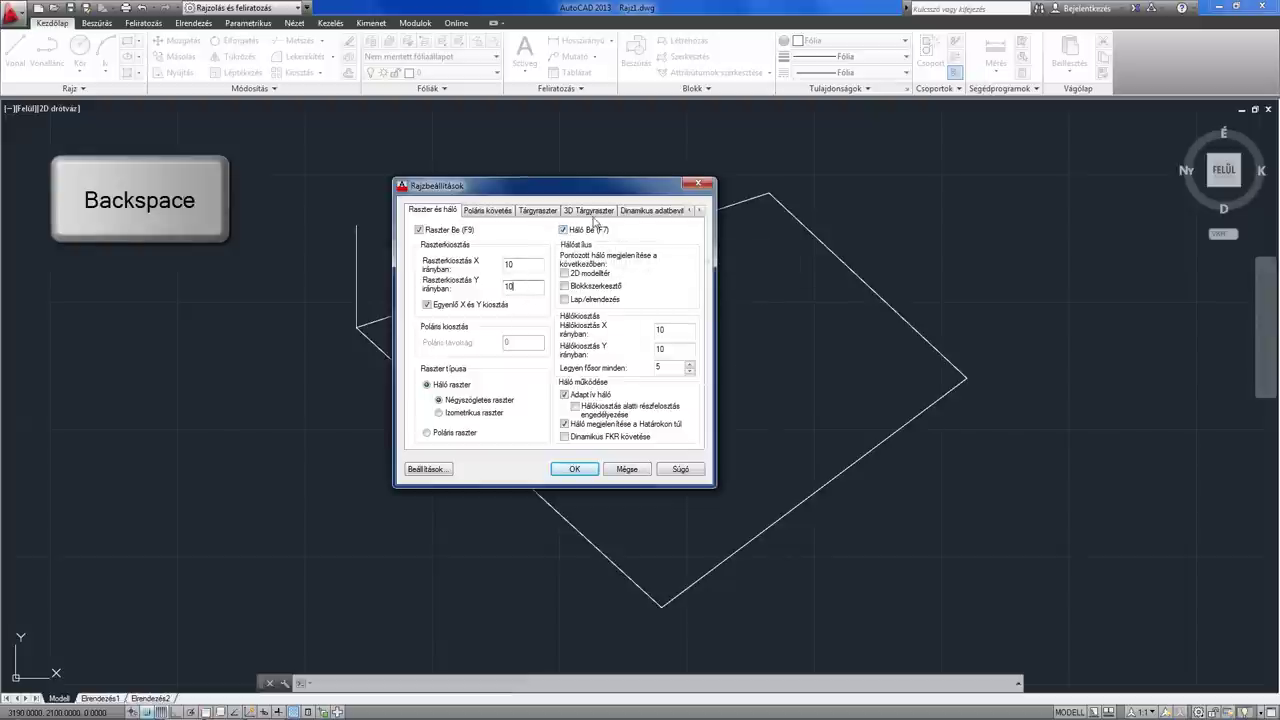
left_click_drag(632, 190, 609, 186)
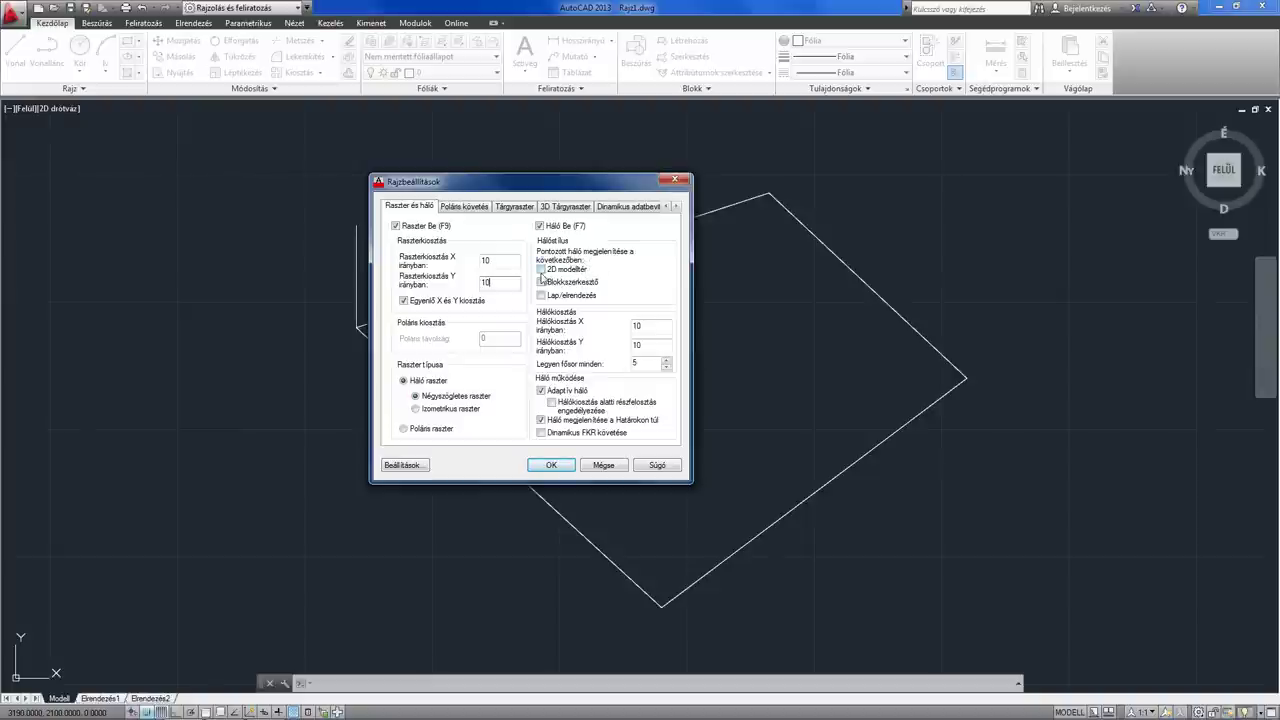
Switch the grid to dotted style in 2D model space and apply it.
left_click(542, 269)
left_click(549, 466)
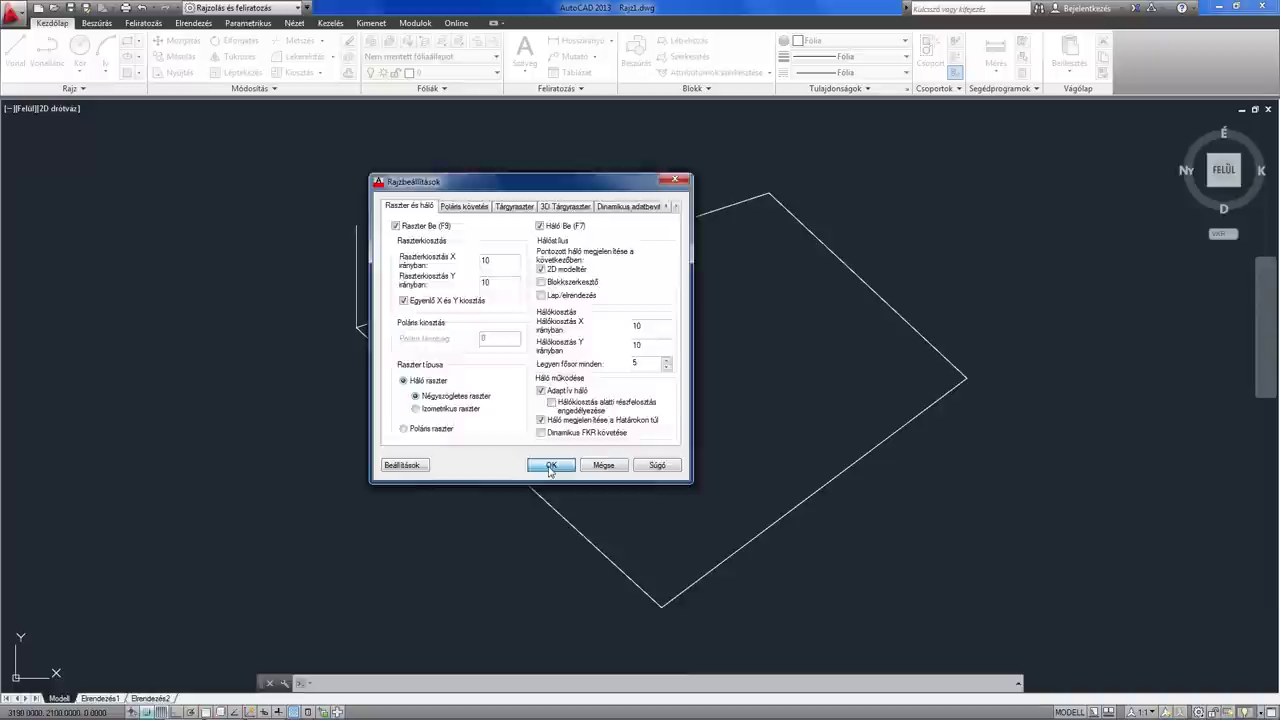
scroll(629, 423, "up", 2)
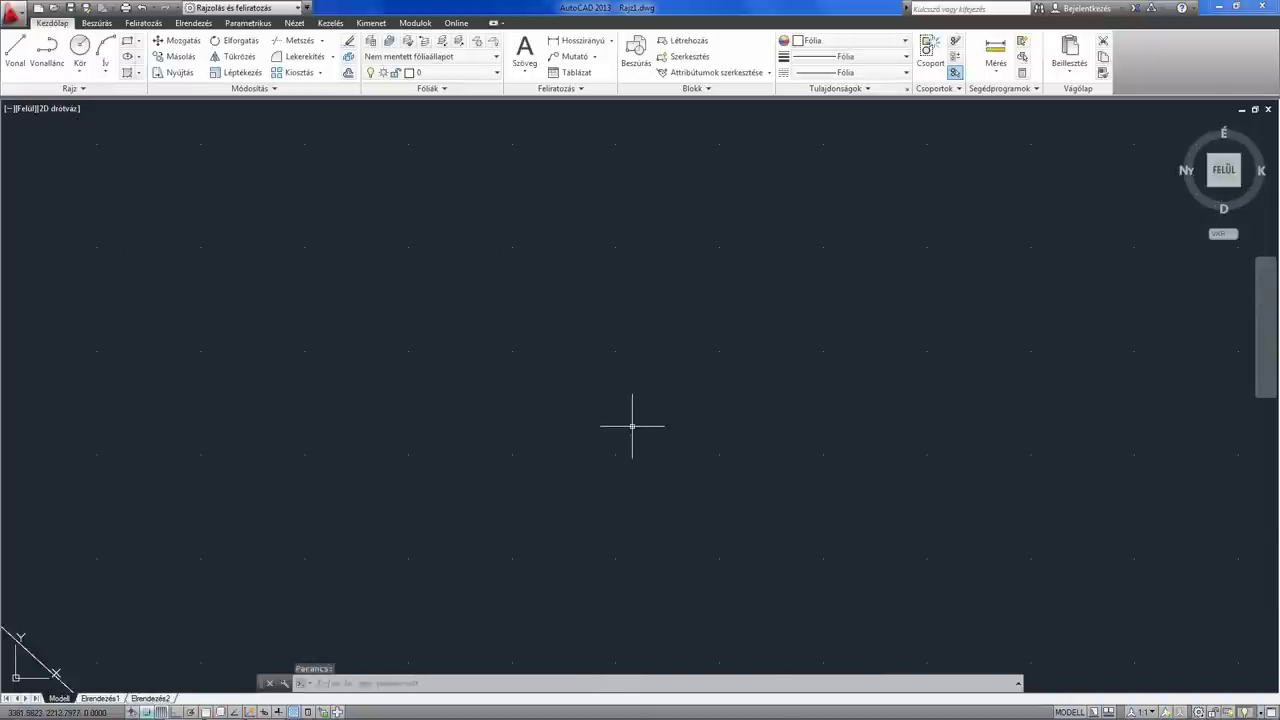
Reopen Drafting Settings, uncheck the 2D model space dotted grid, and select the grid Y spacing.
right_click(163, 712)
left_click(203, 686)
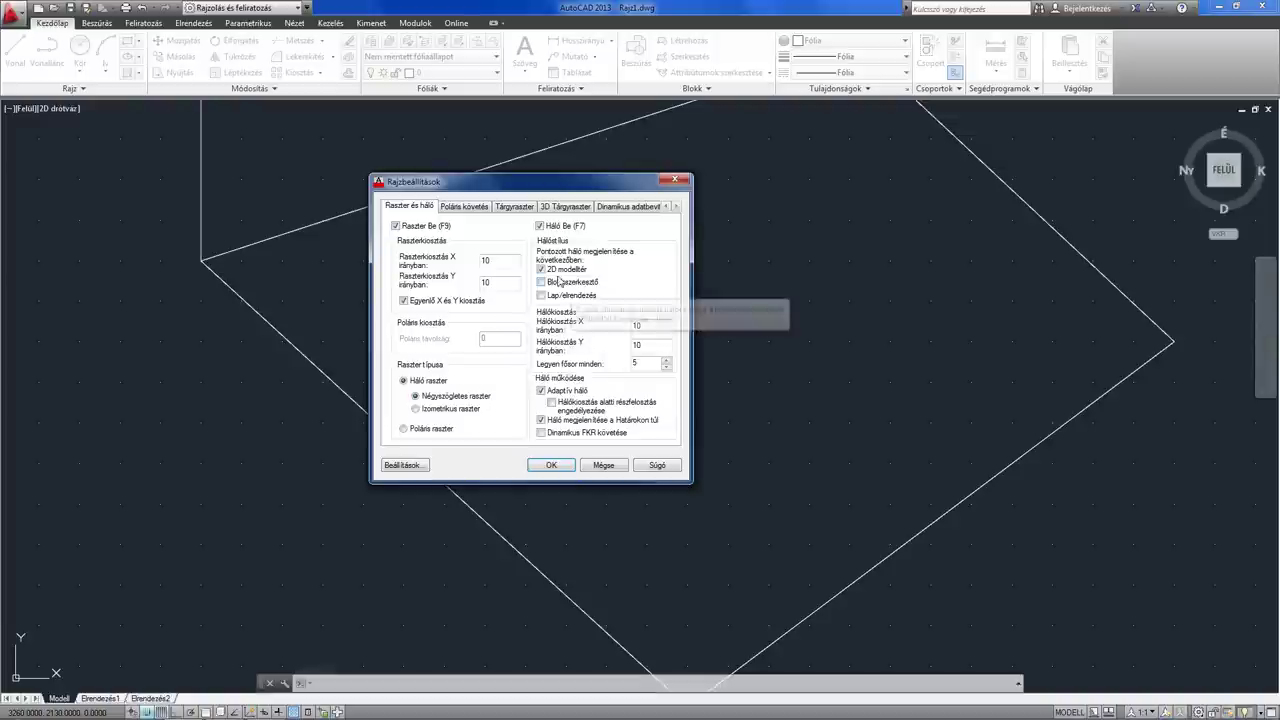
left_click(542, 270)
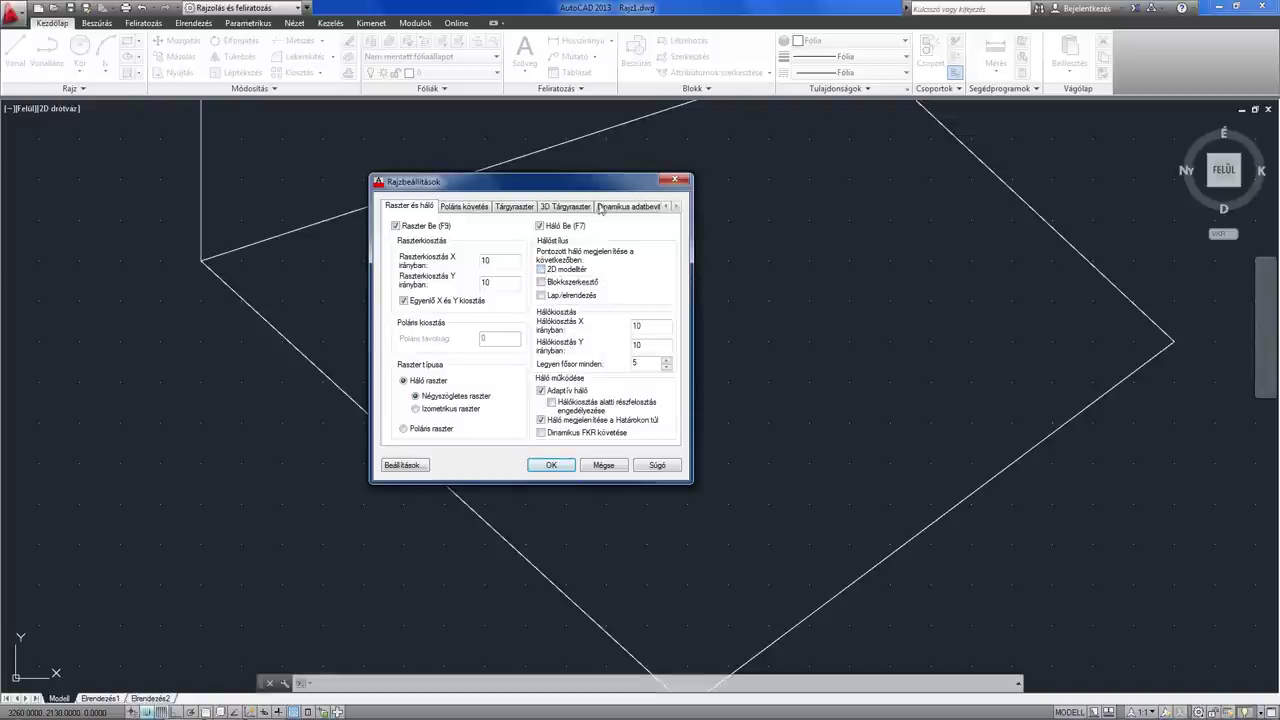
left_click_drag(588, 190, 622, 189)
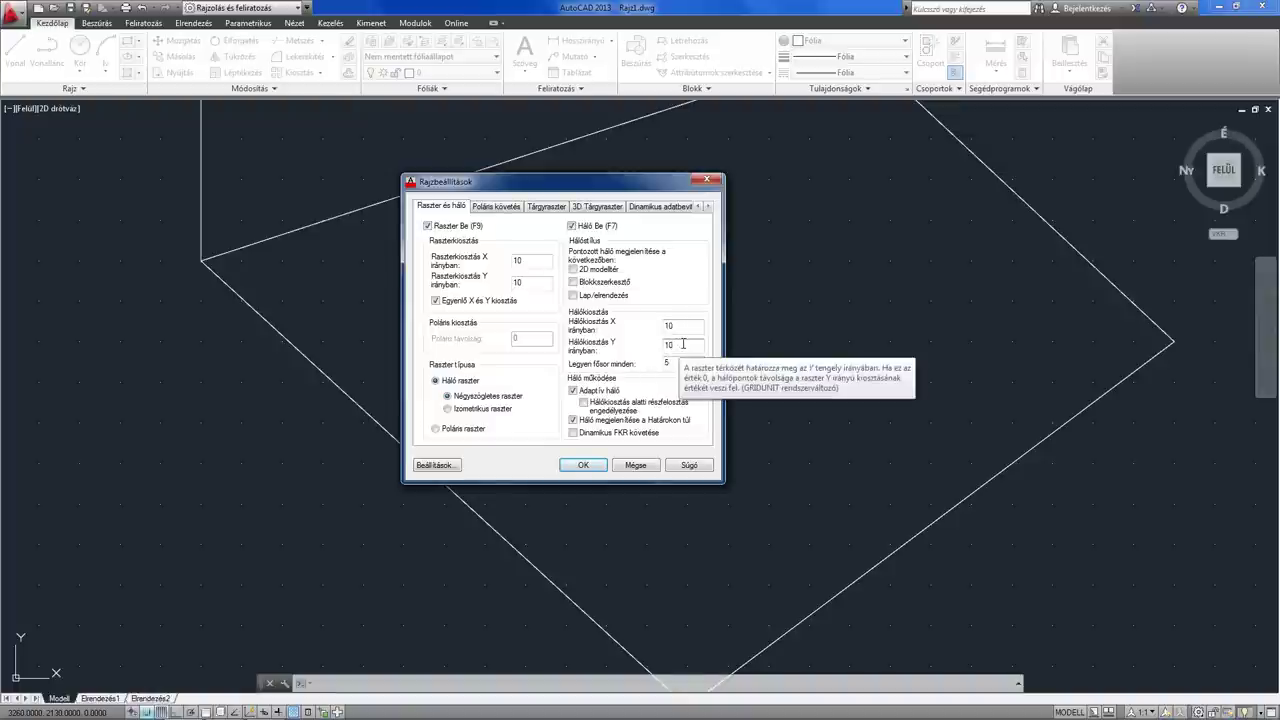
left_click(683, 344)
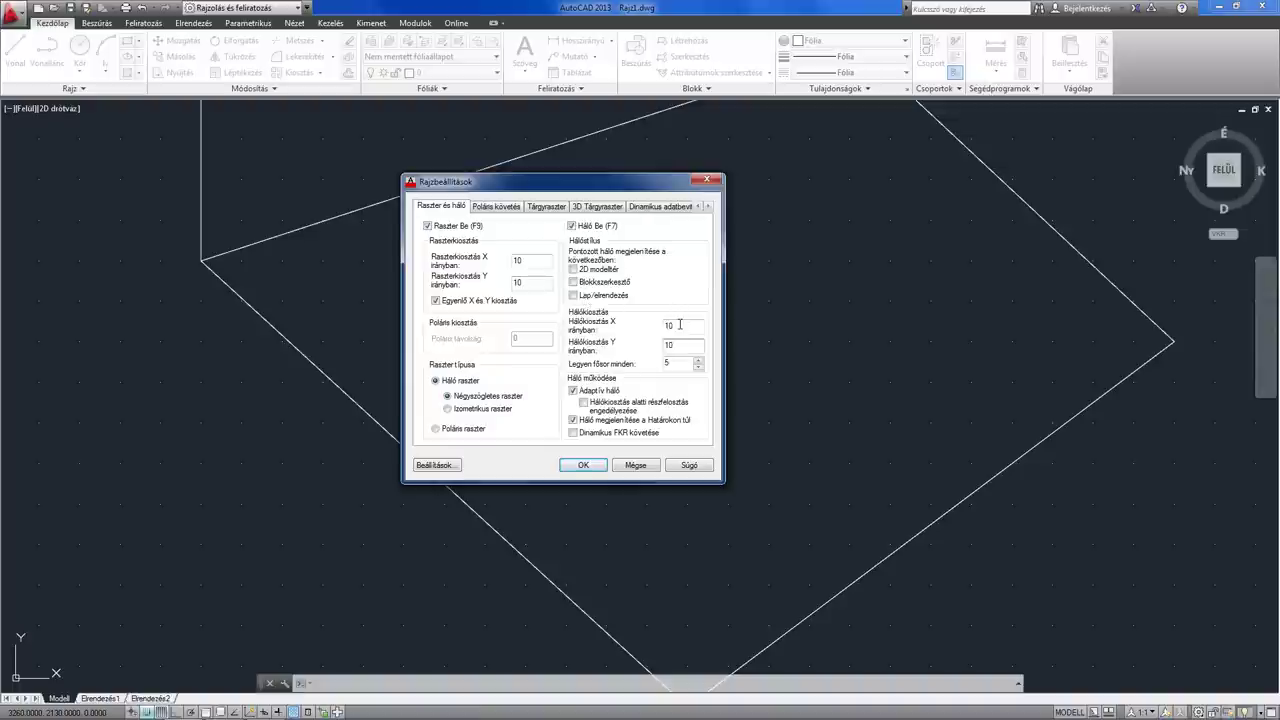
Apply the settings and zoom out to see the quadrilateral over the line grid.
left_click(588, 472)
mouse_move(586, 271)
middle_mouse_down()
mouse_move(551, 357)
mouse_move(484, 344)
middle_mouse_up()
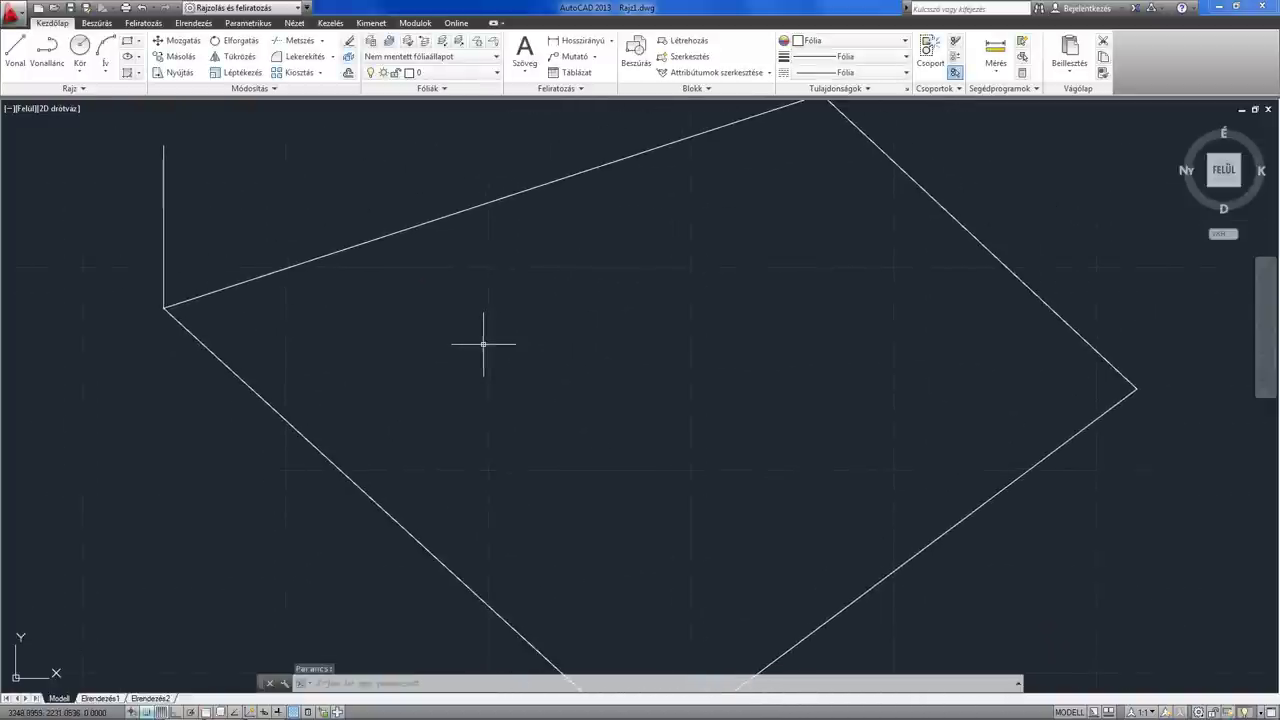
scroll(482, 343, "down", 2)
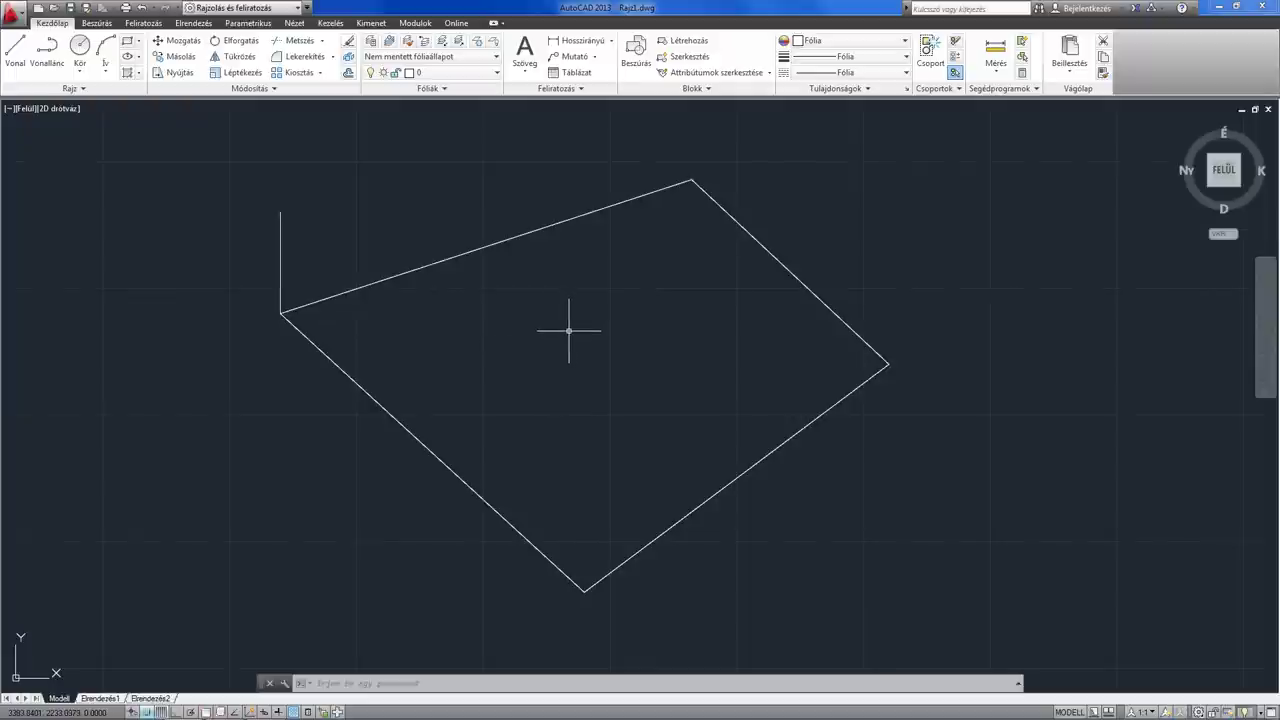
scroll(569, 332, "down", 1)
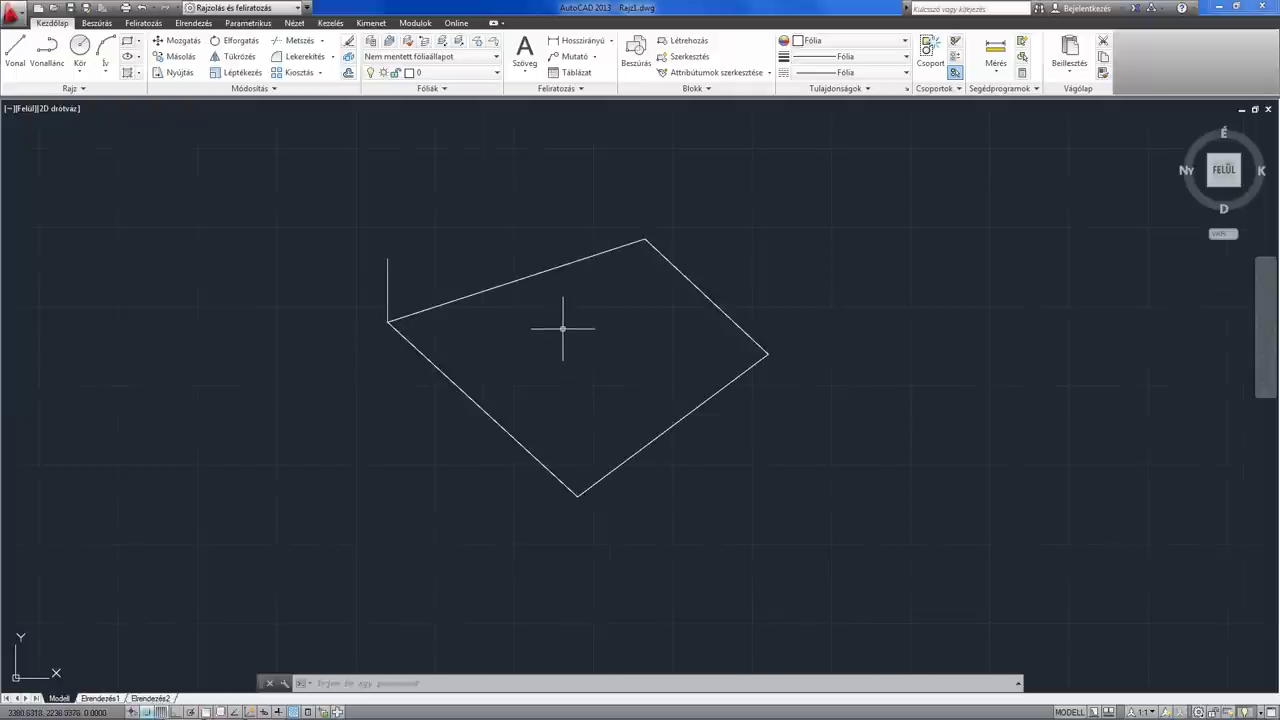